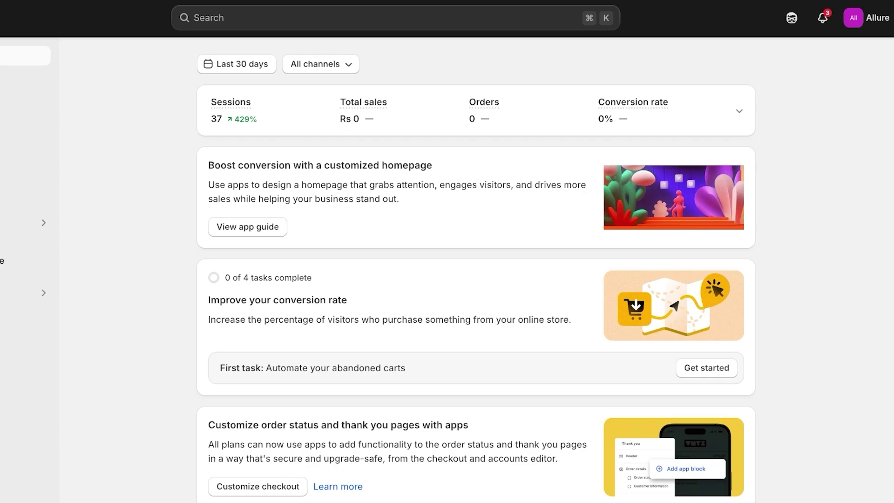
Open the store's shipping and delivery settings and review the general shipping rates, including the fulfillment location and shipping zones
click(44, 489)
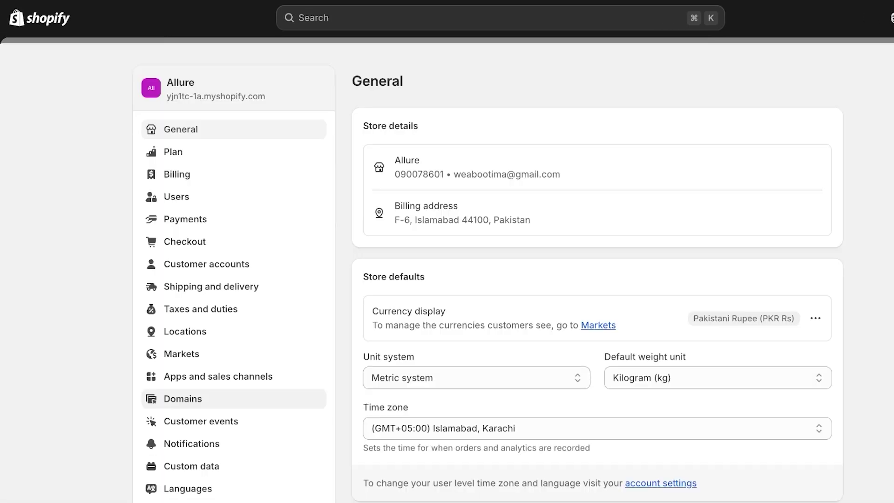
click(211, 286)
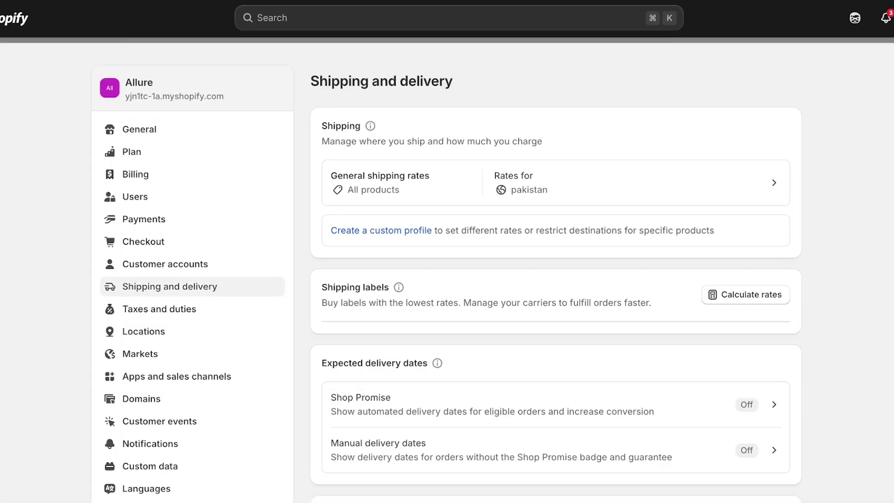
scroll(187, 376, down, 5)
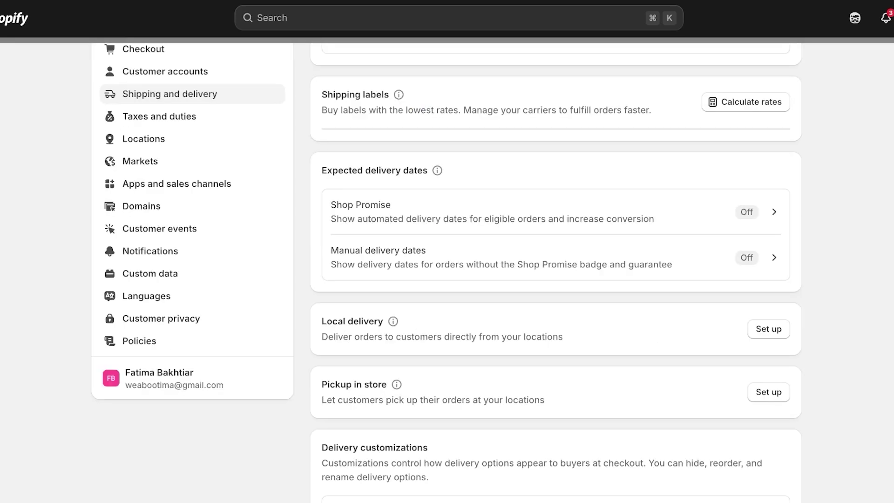
scroll(186, 390, up, 4)
click(400, 153)
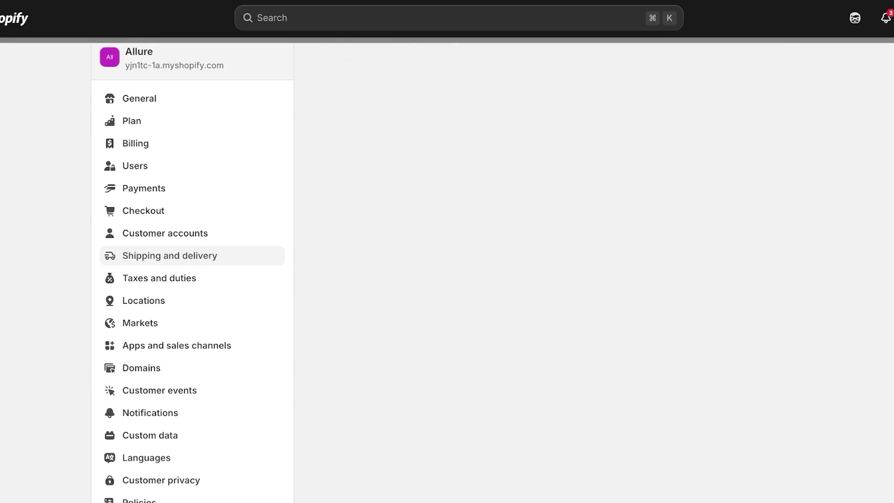
scroll(556, 279, down, 8)
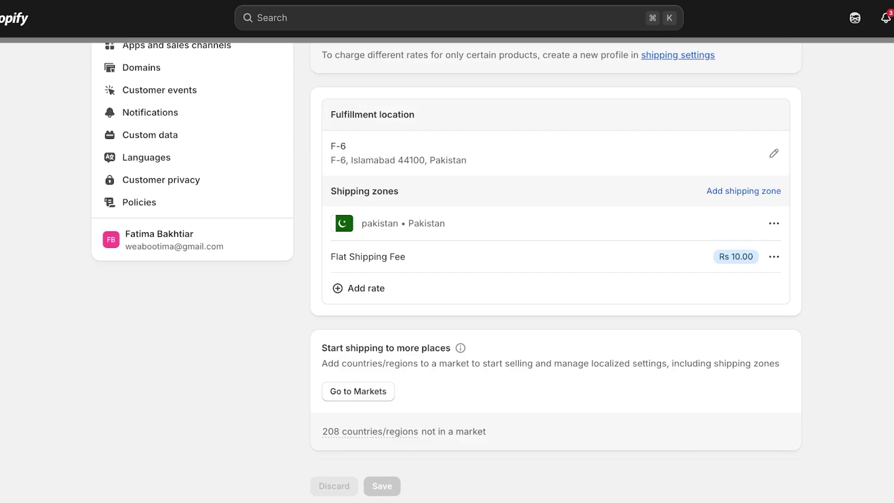
scroll(556, 279, up, 8)
click(320, 80)
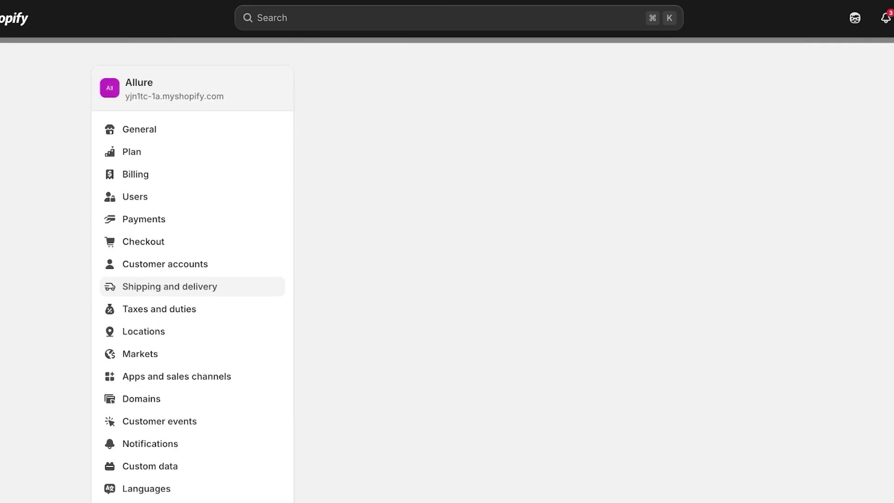
View the Shopify Shipping Calculator for shipping labels and close it without entering a package
scroll(556, 280, down, 4)
scroll(556, 280, up, 1)
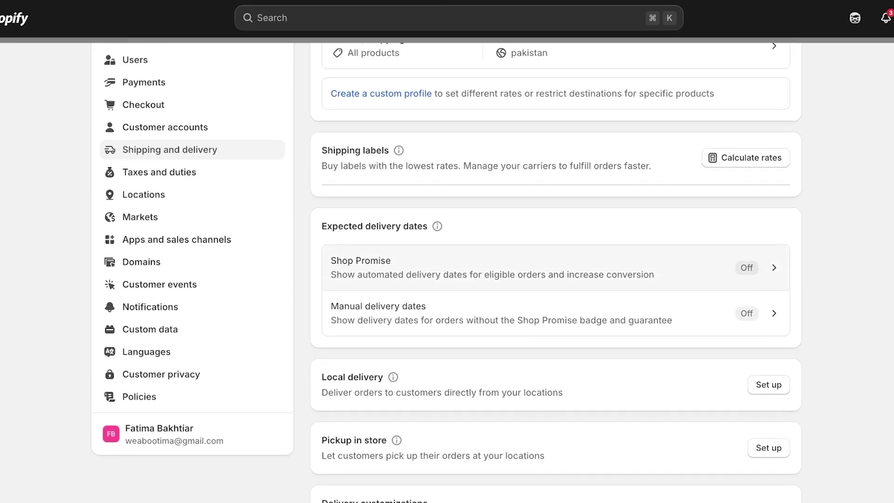
click(746, 158)
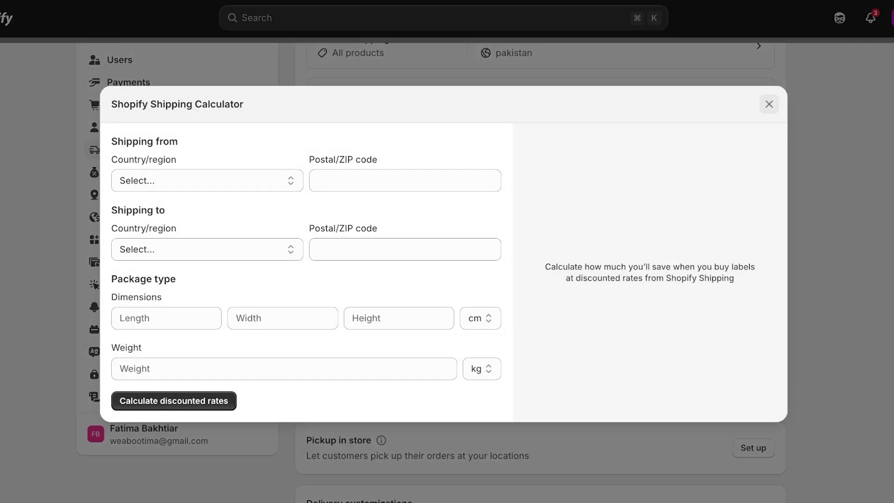
click(768, 104)
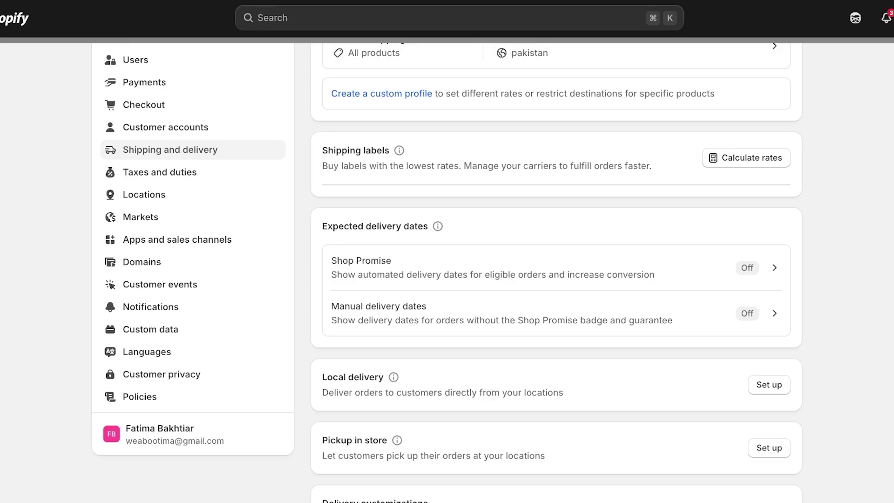
Enable local delivery for the store's location, save the change, and return to the shipping and delivery settings
click(768, 384)
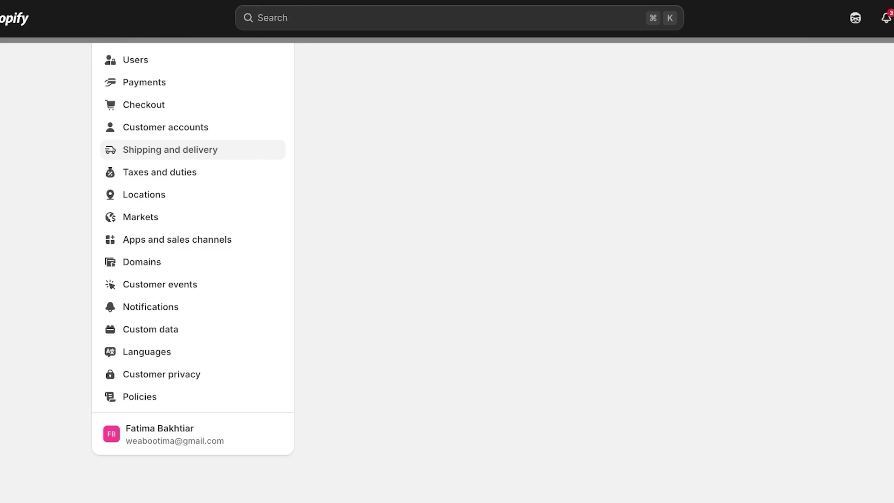
click(557, 180)
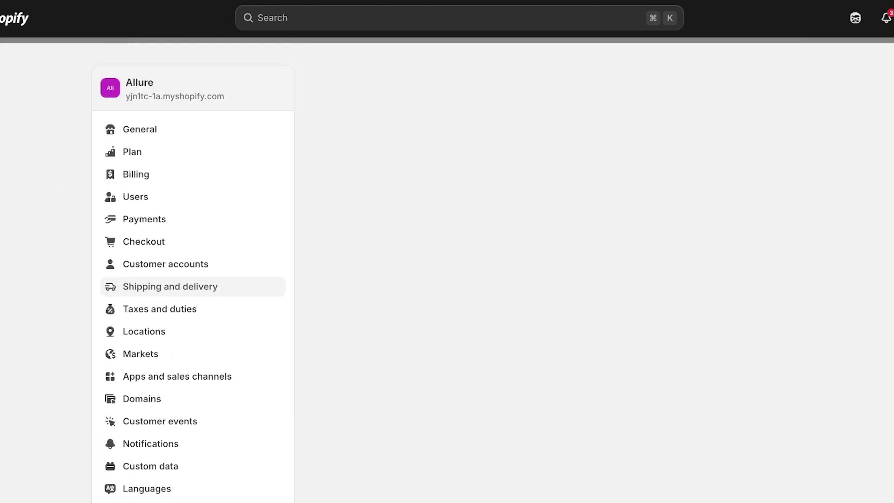
click(328, 208)
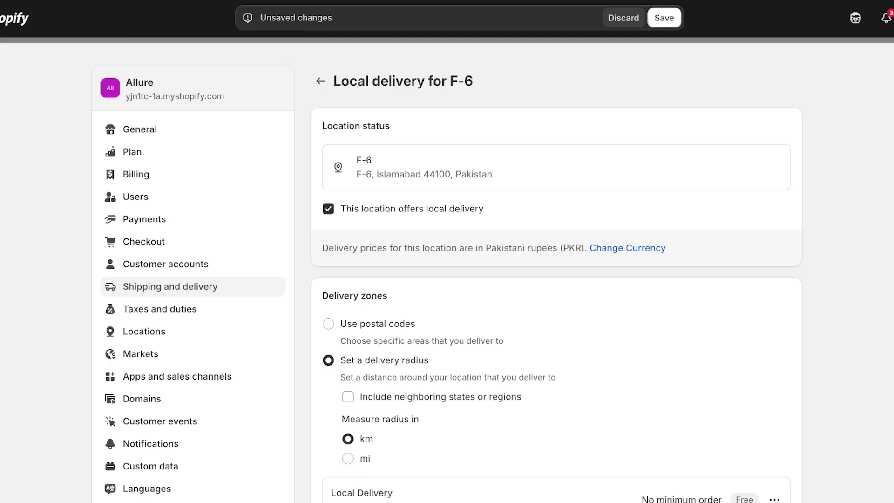
scroll(556, 279, down, 3)
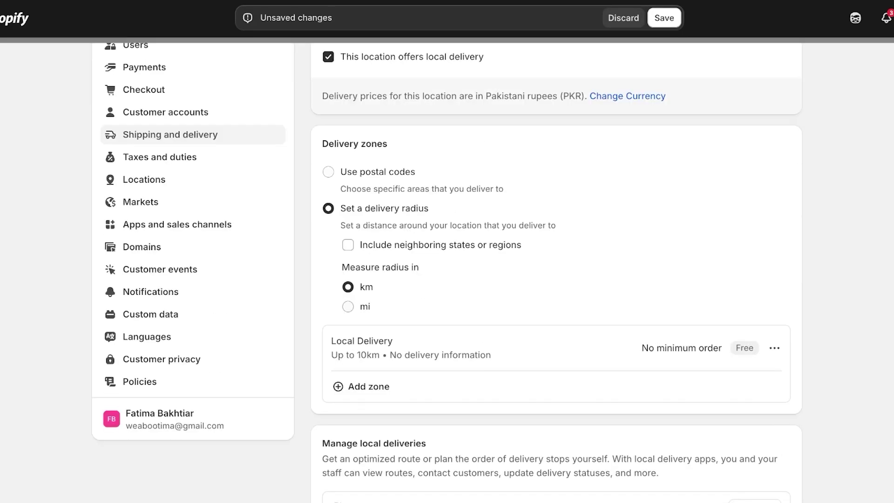
scroll(556, 279, down, 2)
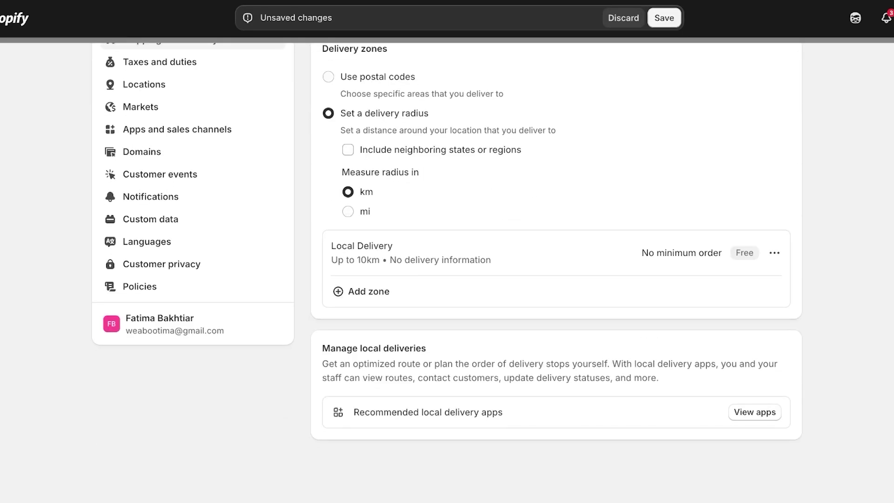
click(664, 18)
click(321, 81)
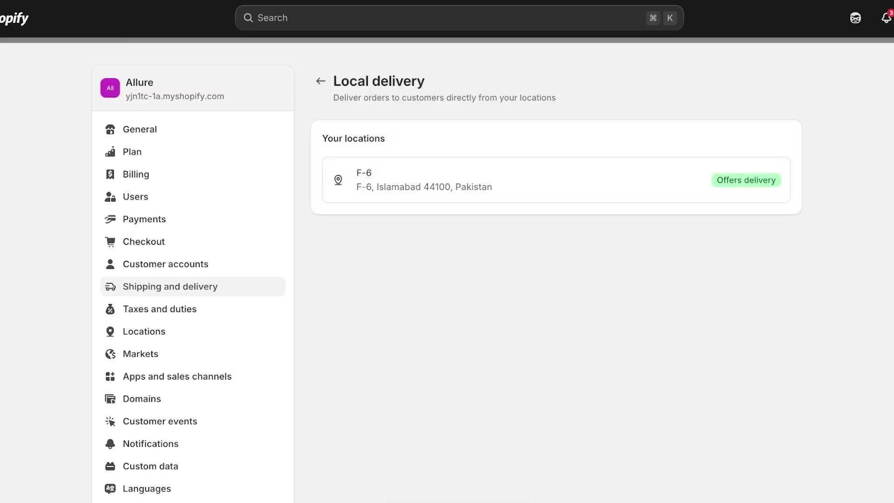
click(320, 81)
Look at the manual delivery dates information under expected delivery dates and close it
scroll(447, 270, down, 1)
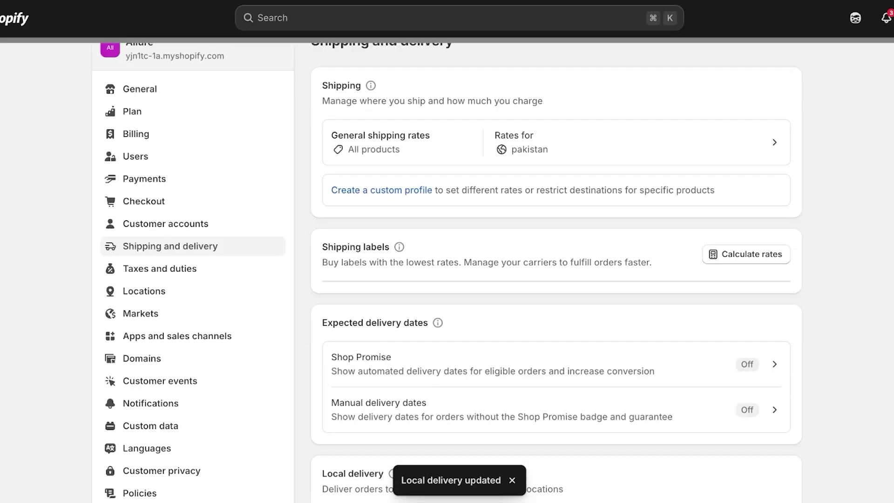
scroll(447, 272, down, 1)
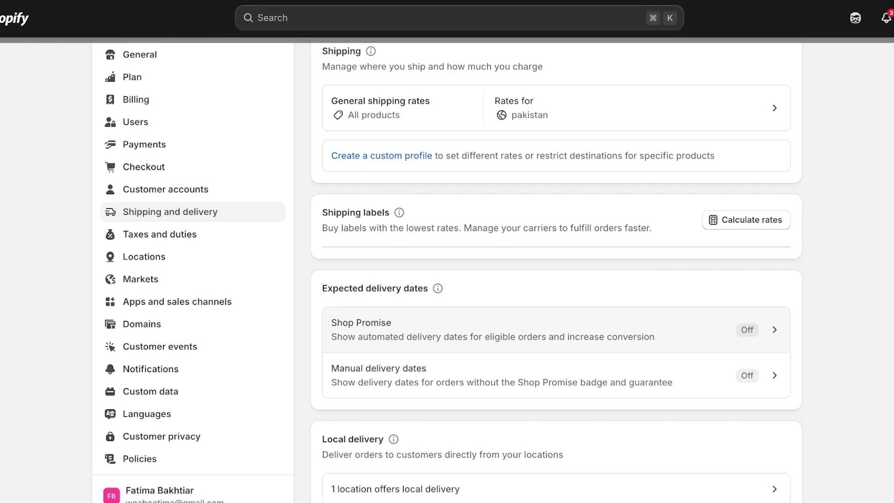
click(550, 376)
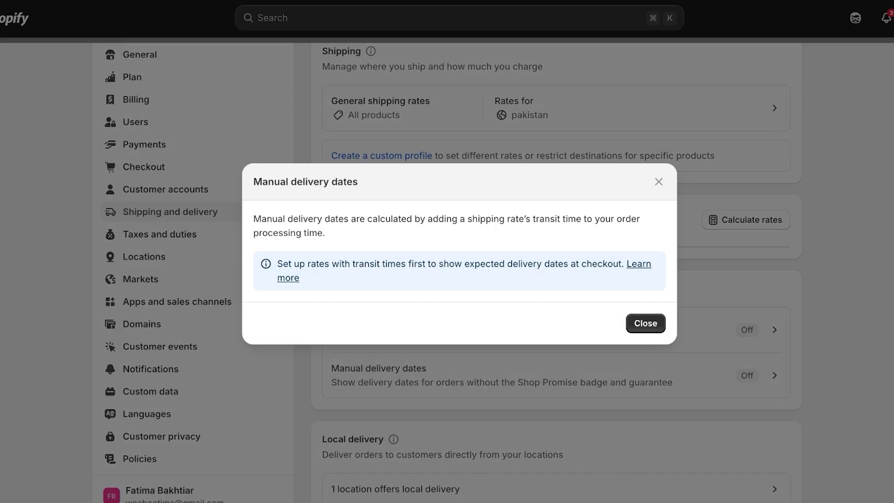
click(658, 182)
Check the option for adding a delivery customization and look over the packages, packing slips and custom fulfillment settings
scroll(659, 182, down, 4)
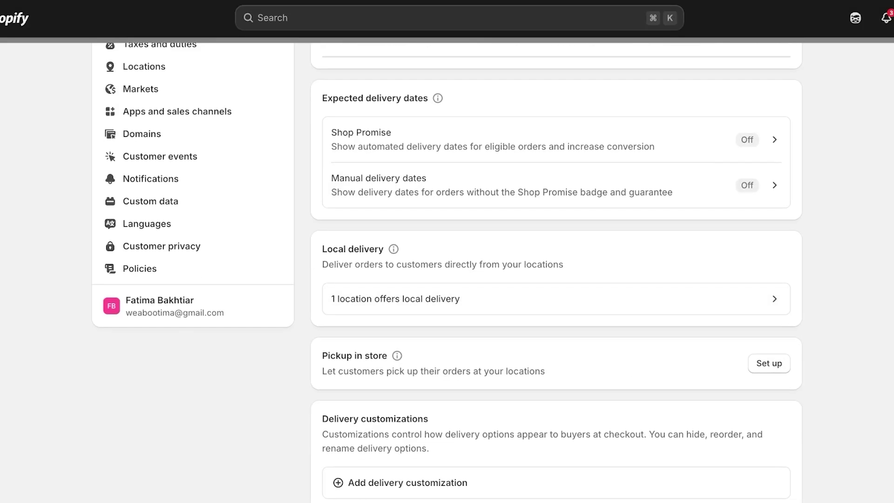
scroll(557, 347, down, 3)
click(556, 347)
click(643, 301)
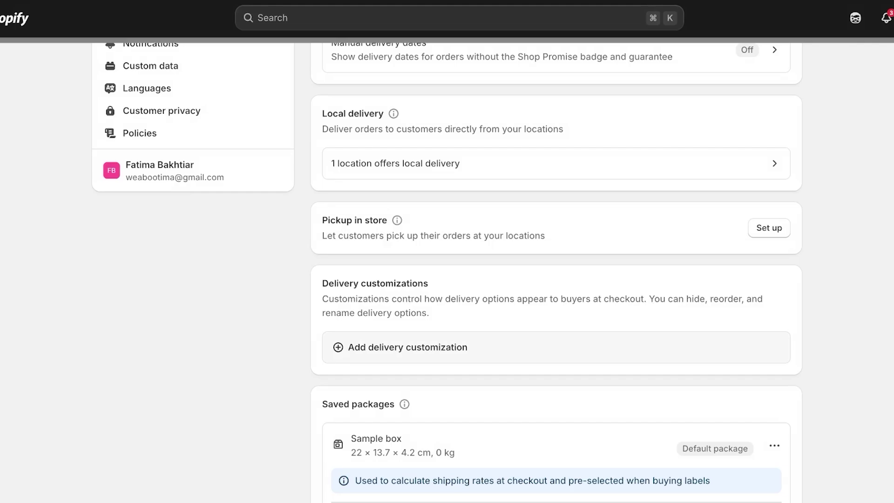
click(556, 347)
click(658, 216)
scroll(658, 216, down, 8)
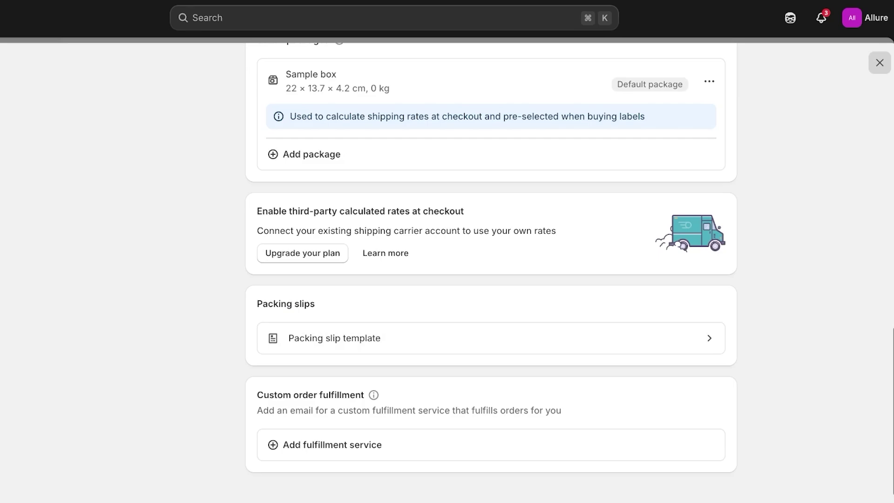
Leave the settings, open the current Dawn theme for customization, and switch to the checkout and customer accounts editor
click(880, 63)
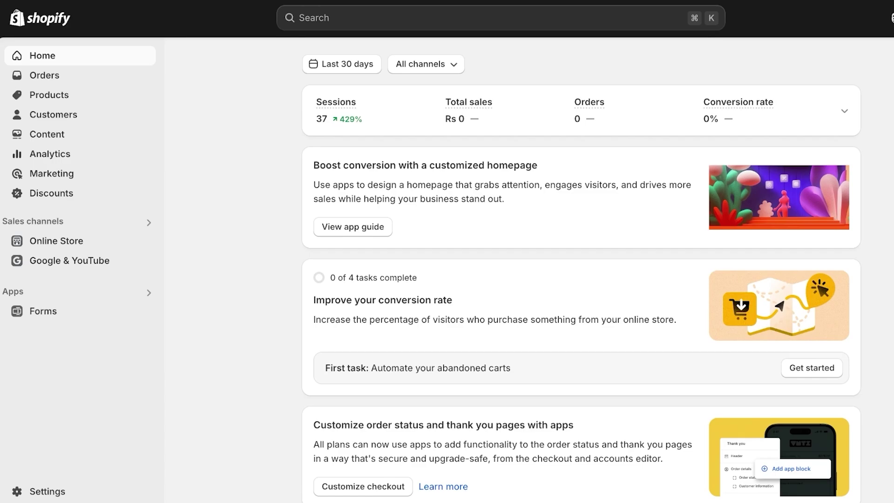
click(56, 241)
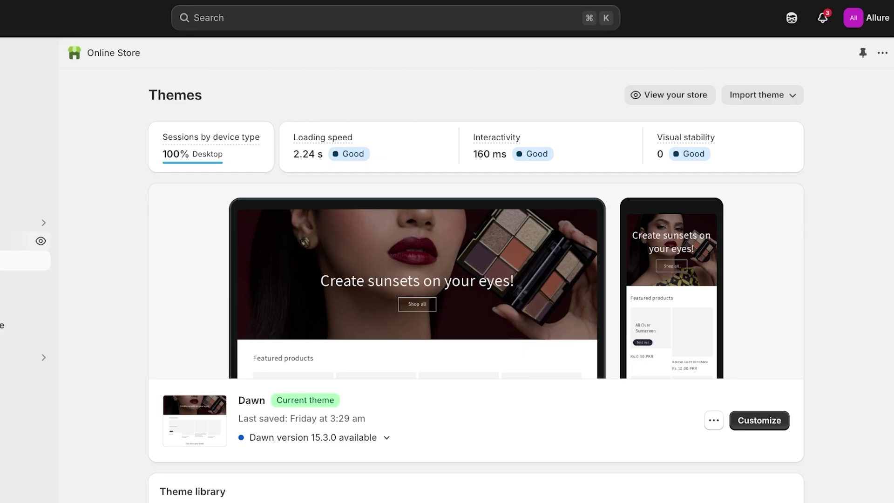
scroll(476, 289, down, 5)
click(759, 158)
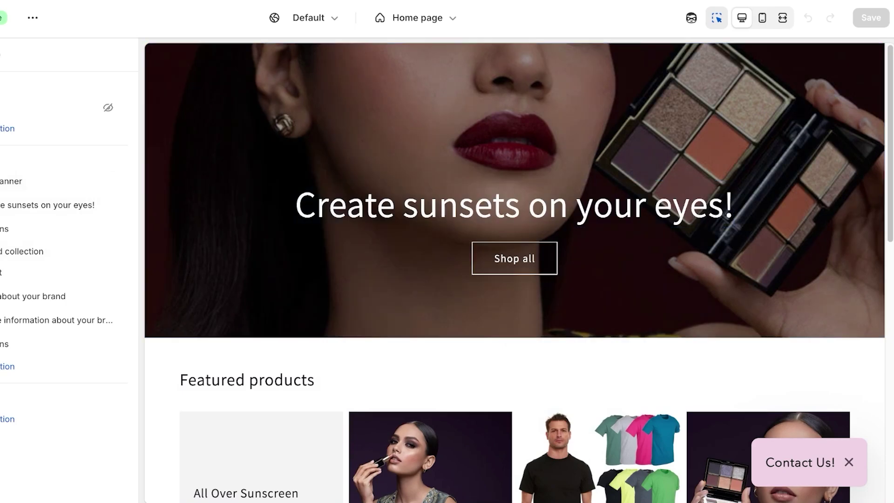
click(418, 18)
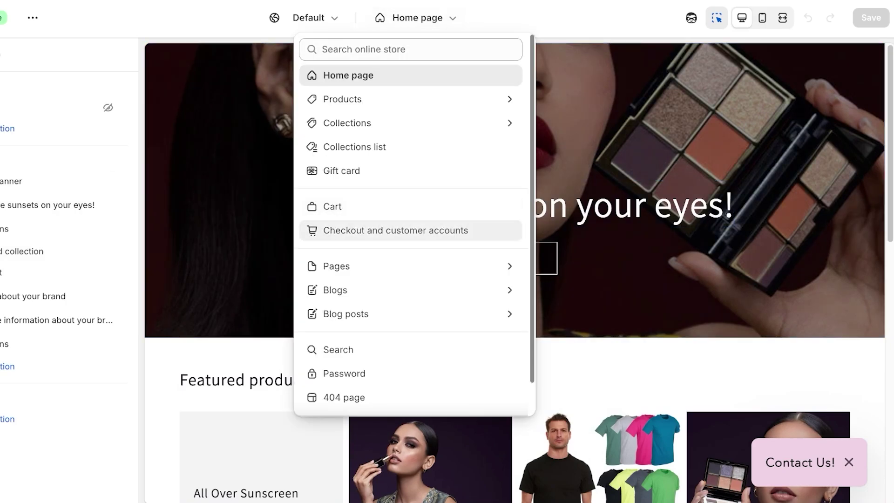
click(396, 231)
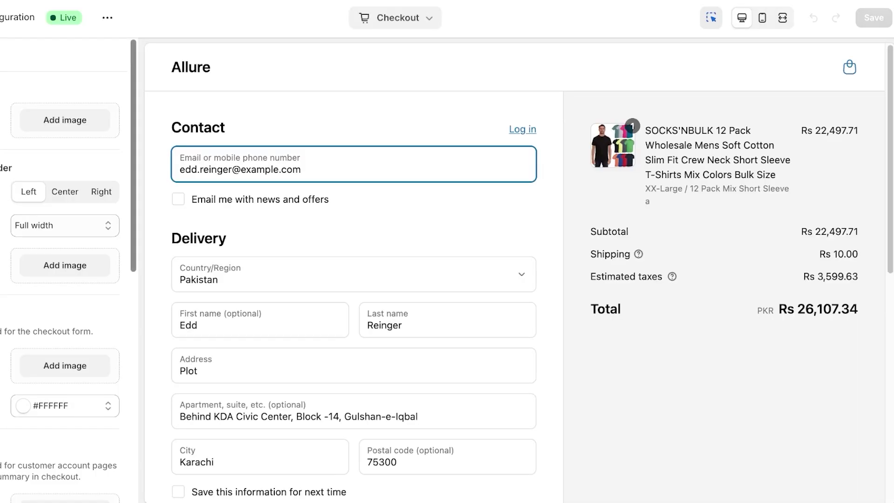
Switch the checkout editor's preview to the Order status page under customer accounts
click(395, 17)
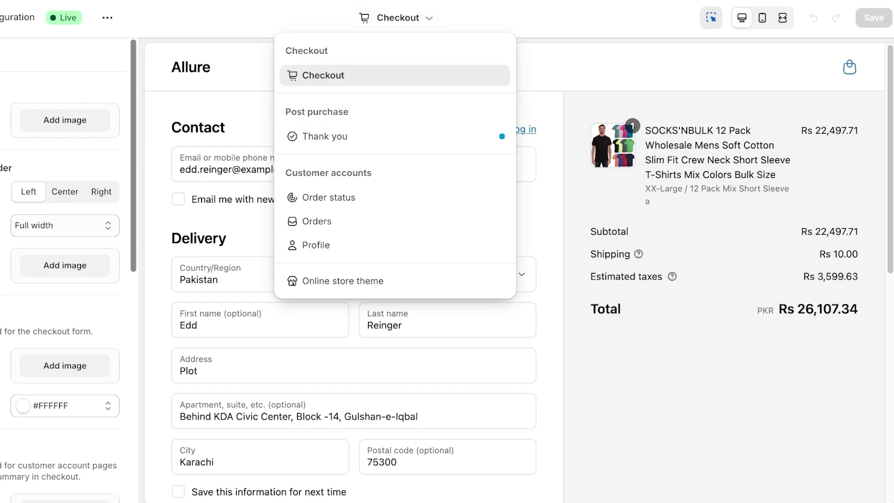
drag(298, 172, 358, 173)
click(359, 173)
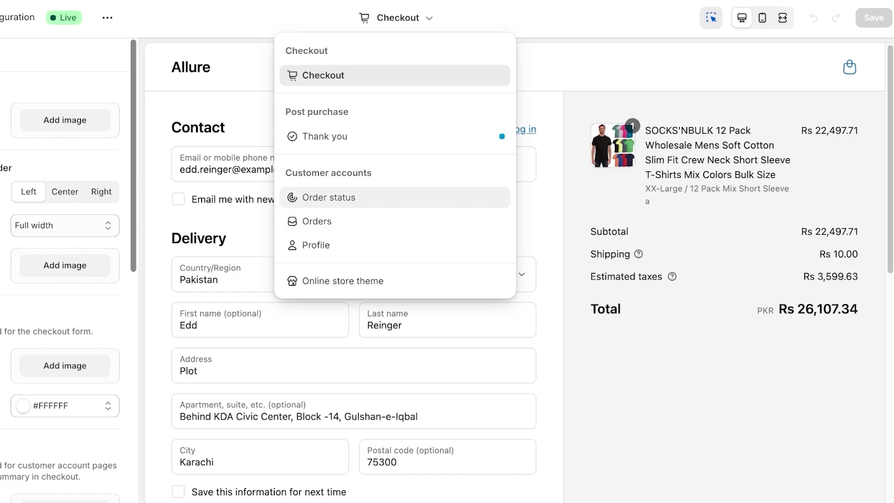
click(329, 197)
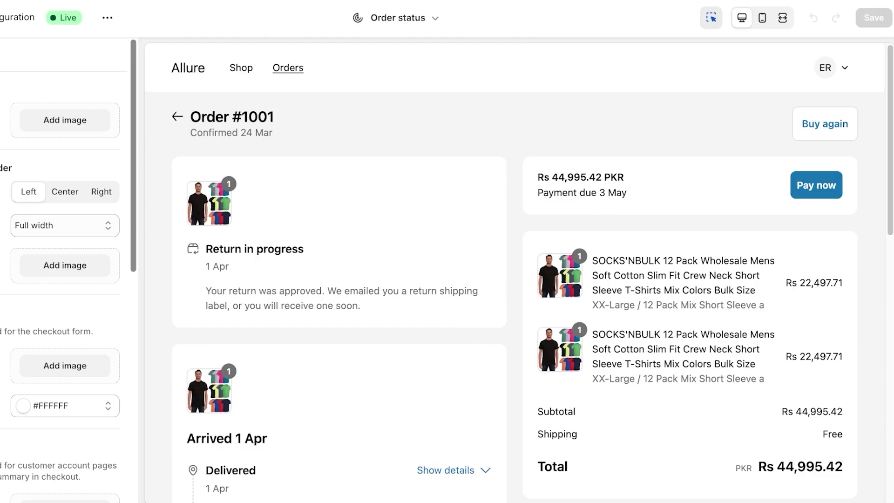
Look through the order status page preview and set the checkout header's logo alignment to Center
scroll(515, 270, down, 5)
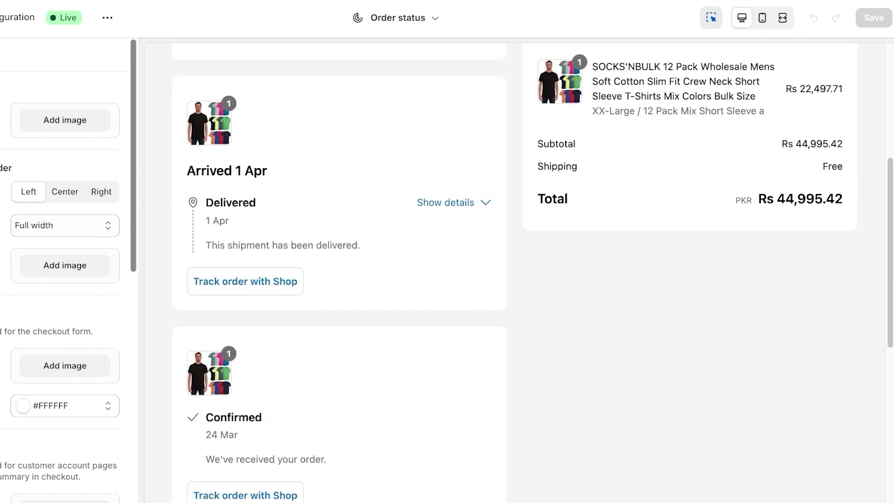
scroll(515, 270, down, 6)
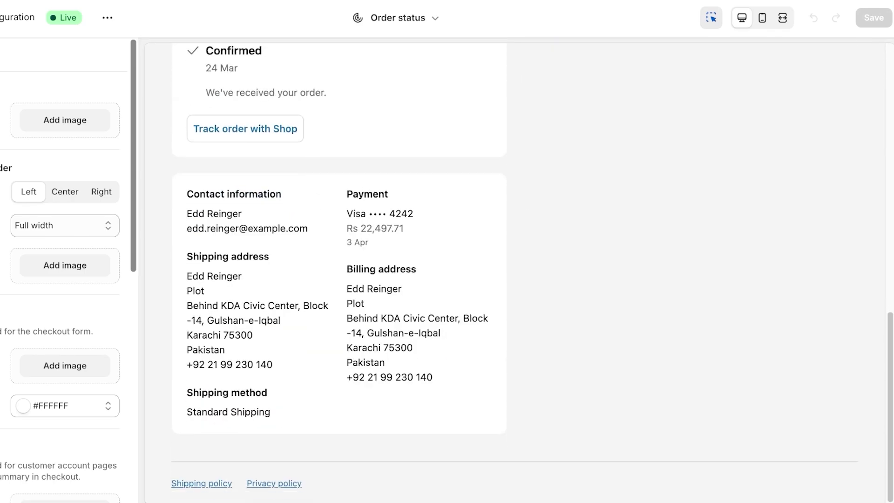
scroll(514, 270, up, 11)
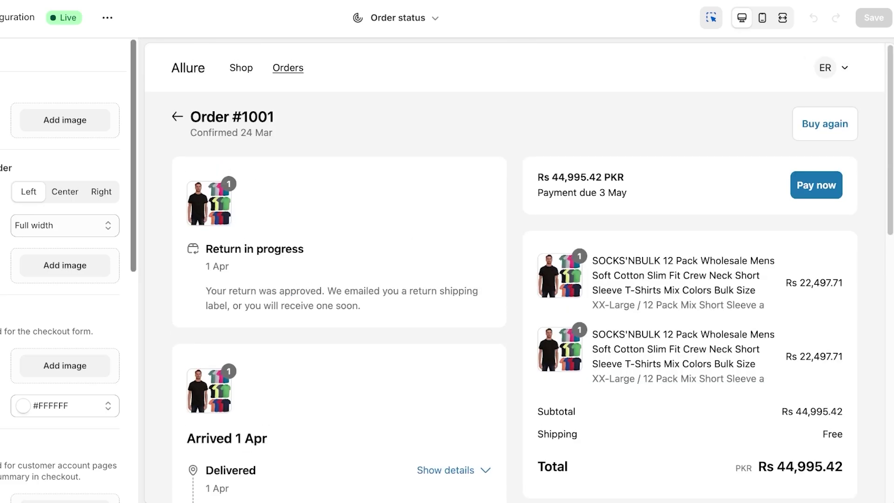
scroll(515, 270, down, 5)
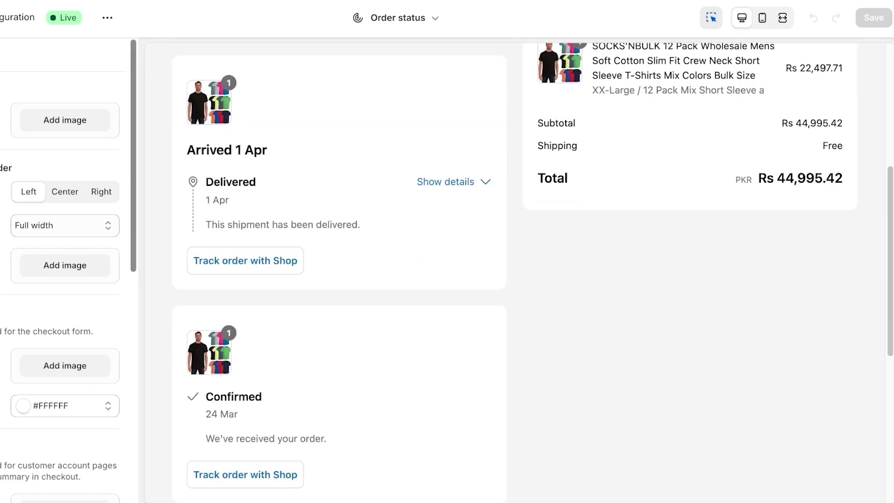
scroll(515, 270, up, 5)
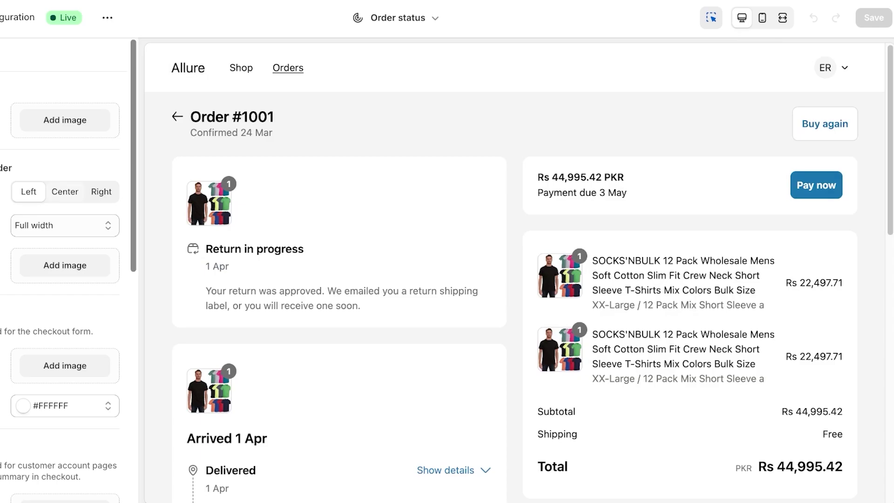
click(65, 191)
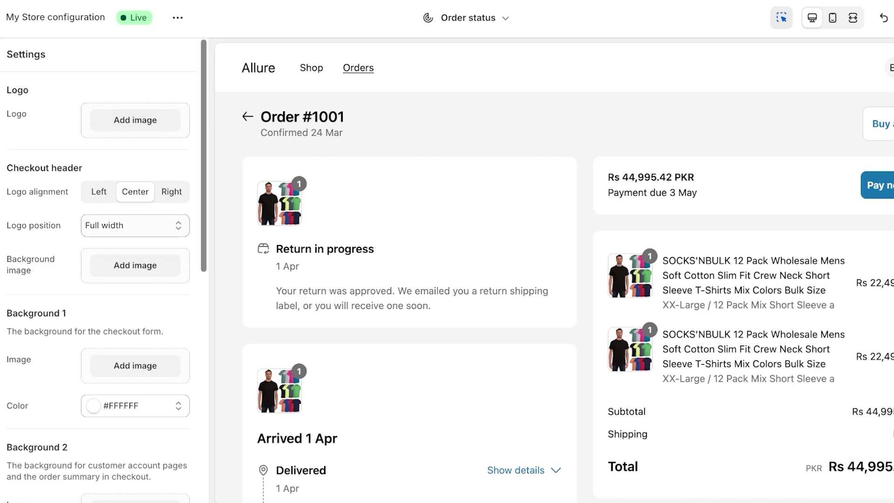
Set the checkout header's background image to the Makeup WEBP file from the store's existing files
click(135, 266)
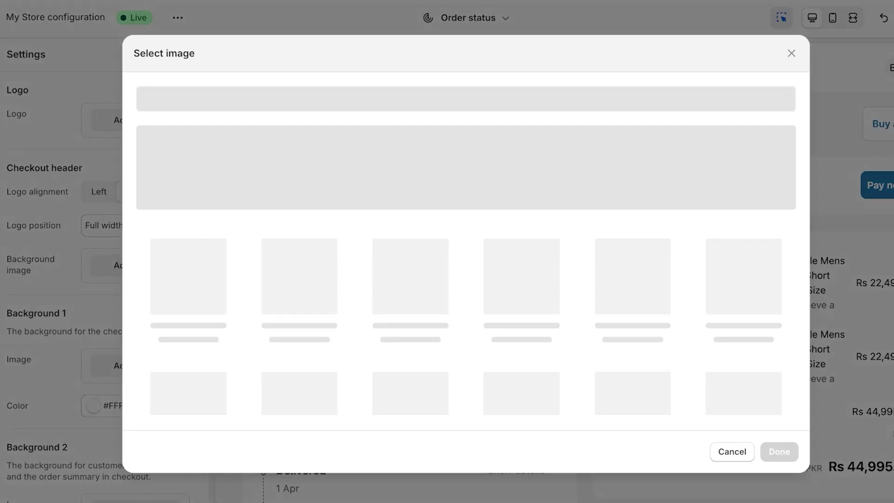
scroll(606, 302, down, 1)
scroll(512, 261, down, 2)
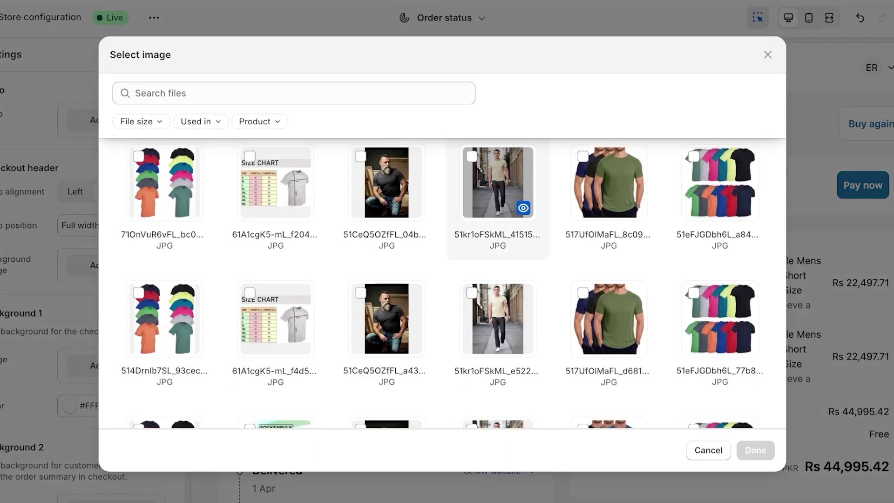
scroll(405, 233, down, 5)
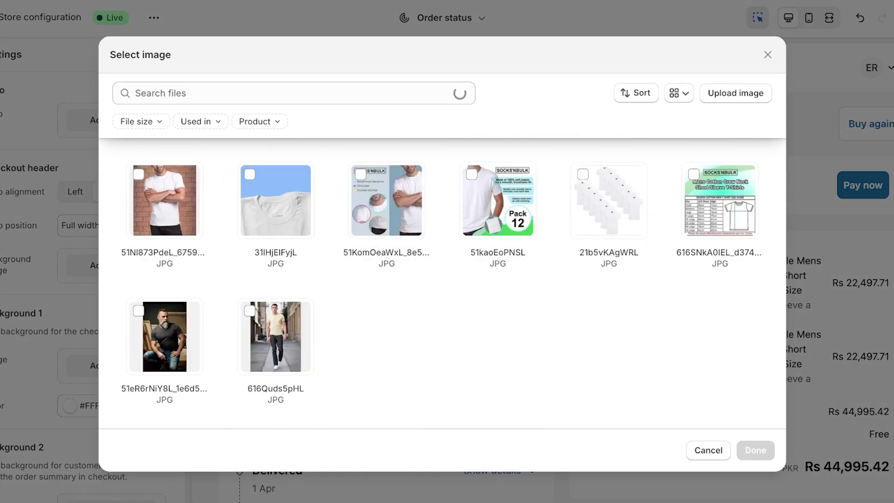
scroll(275, 302, down, 5)
scroll(386, 322, down, 5)
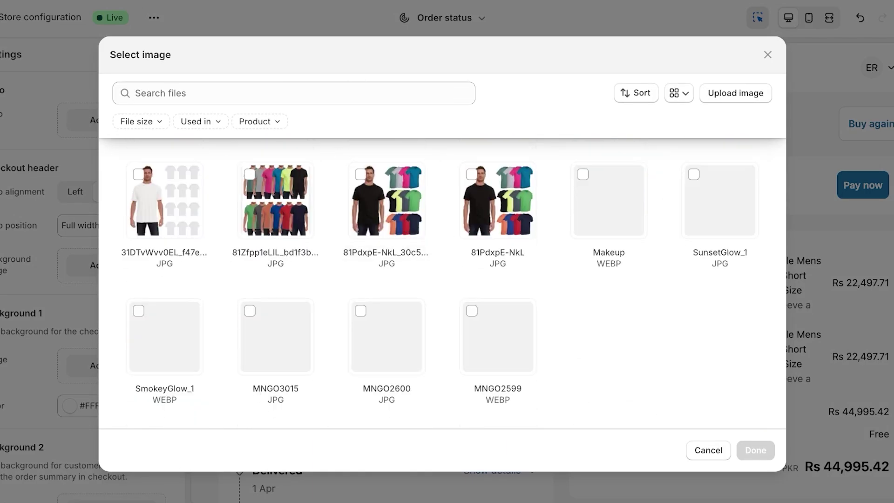
click(609, 202)
click(755, 450)
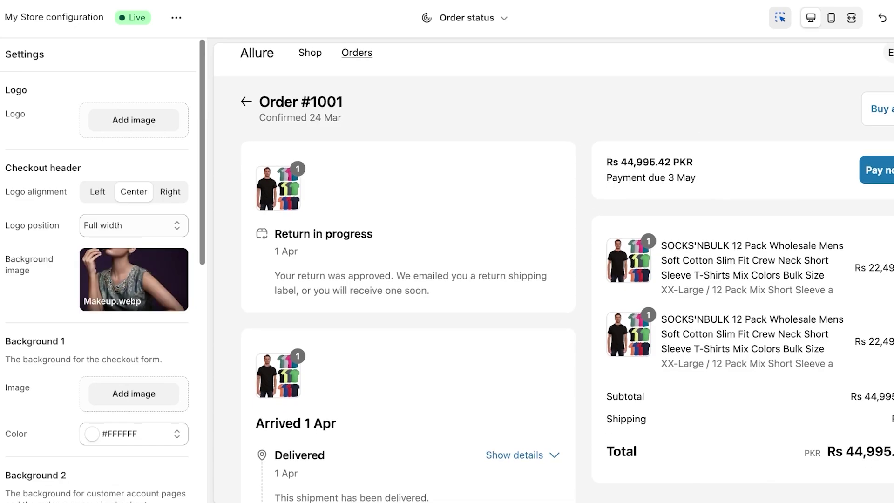
scroll(102, 271, down, 3)
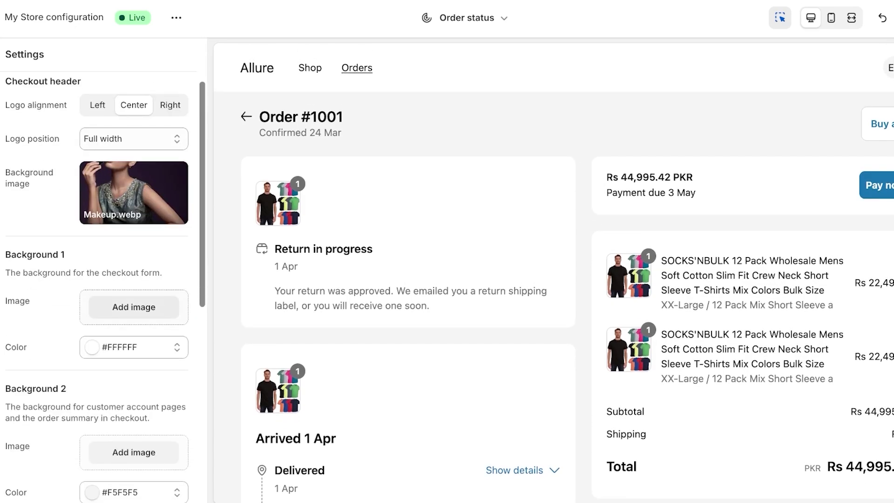
scroll(133, 281, down, 1)
click(133, 281)
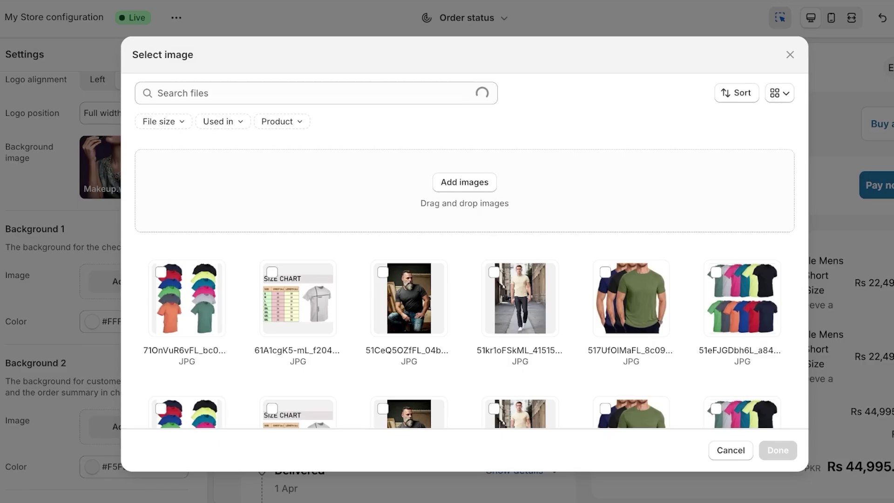
click(790, 54)
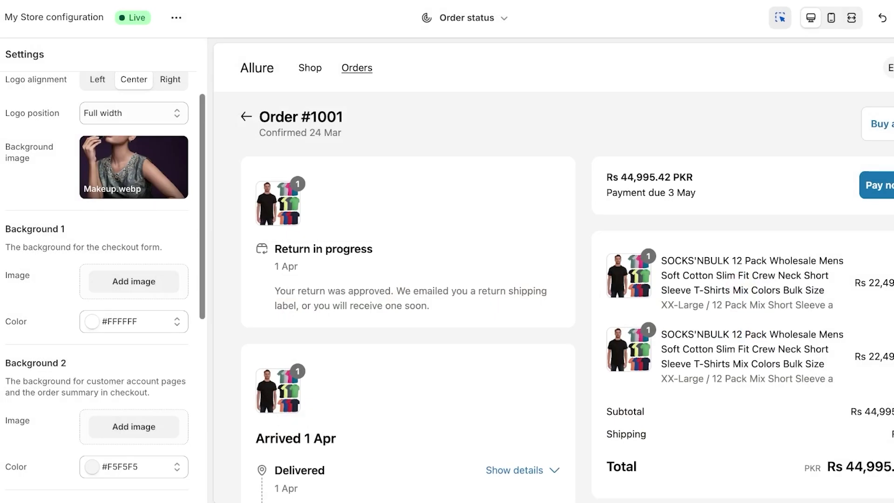
Set the Background 2 color for customer account pages to light pink #FFE9F4
scroll(102, 270, down, 10)
scroll(103, 270, up, 3)
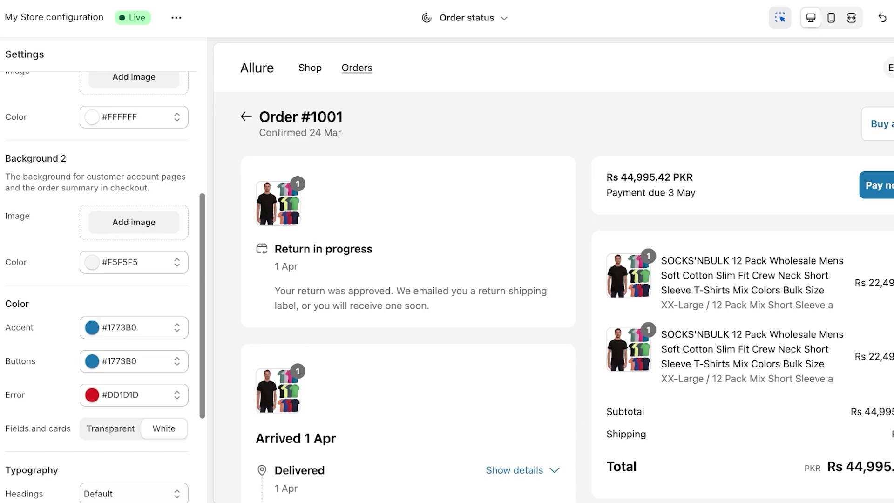
scroll(103, 270, up, 5)
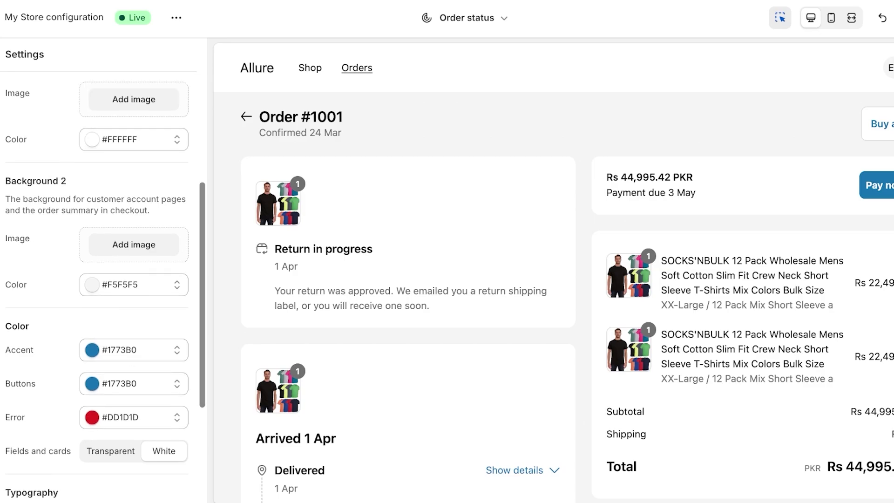
scroll(102, 270, down, 5)
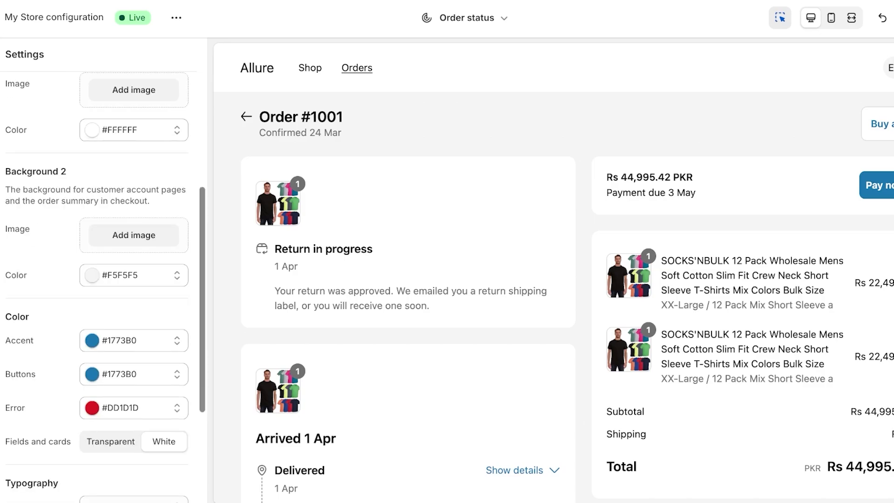
click(134, 275)
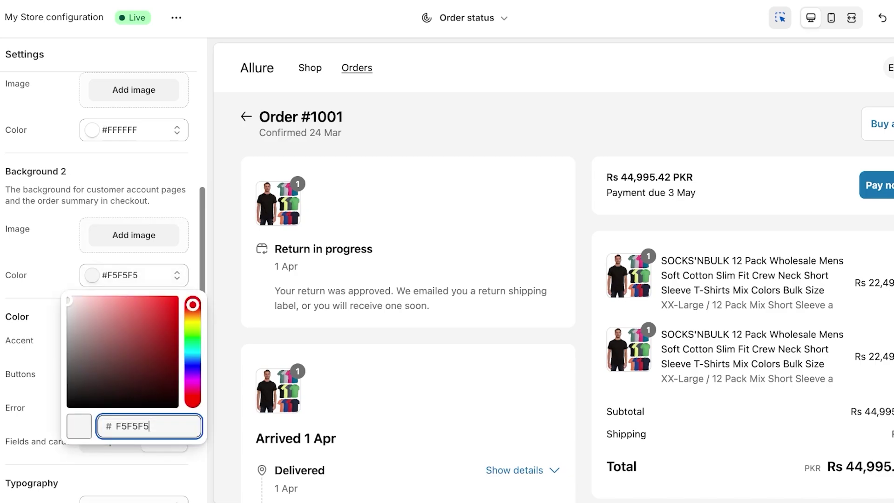
drag(120, 336, 78, 305)
mouse_move(193, 391)
mouse_down()
mouse_move(193, 384)
mouse_move(193, 394)
mouse_up()
mouse_move(78, 305)
mouse_down()
mouse_move(89, 296)
mouse_move(77, 297)
mouse_up()
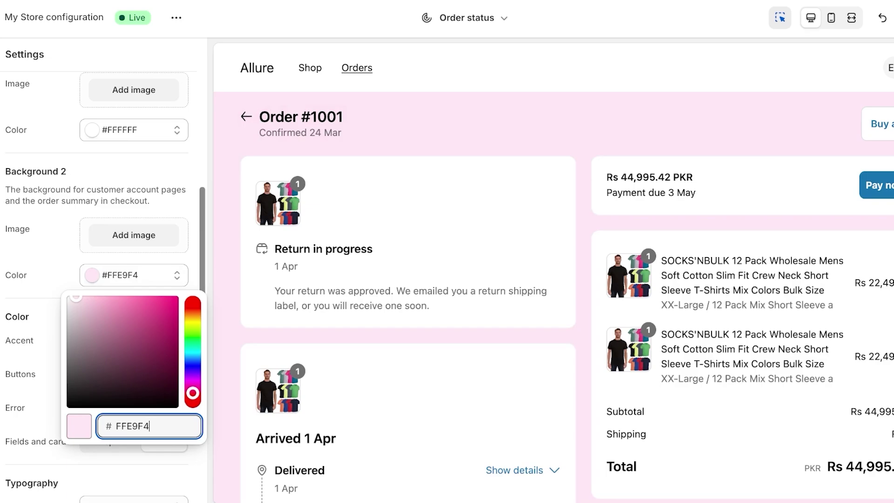
key(Escape)
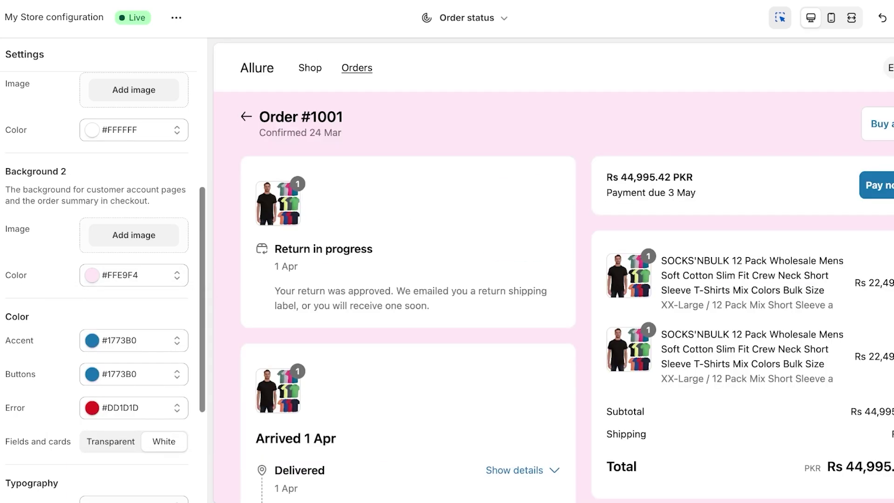
Set the accent color to the muted magenta #9F3C75
scroll(134, 252, down, 2)
click(134, 249)
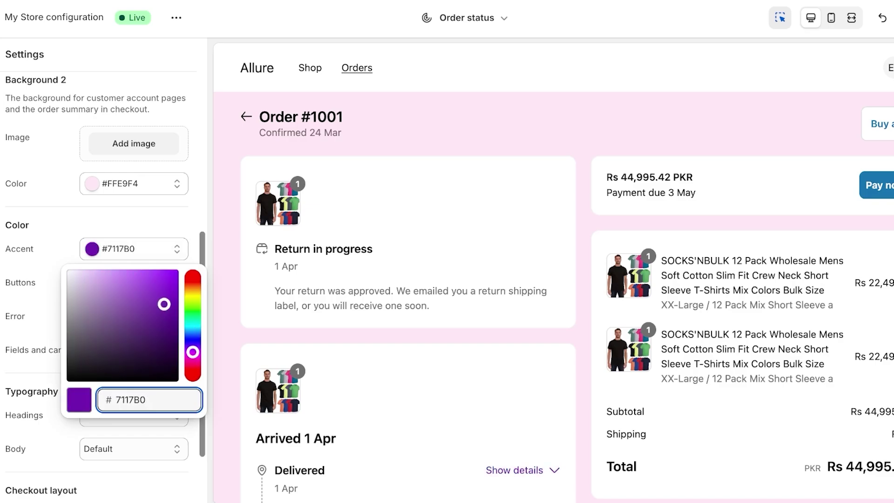
drag(193, 352, 193, 361)
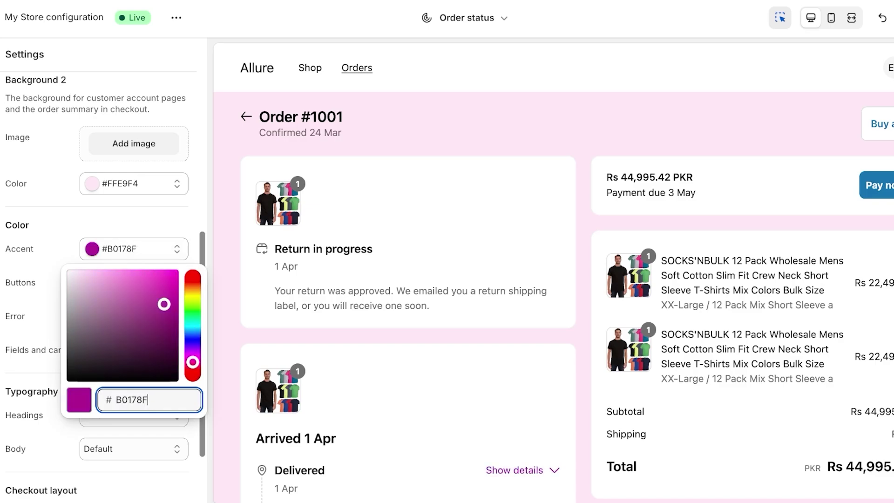
drag(164, 304, 174, 331)
drag(193, 363, 193, 366)
drag(174, 331, 136, 312)
click(122, 249)
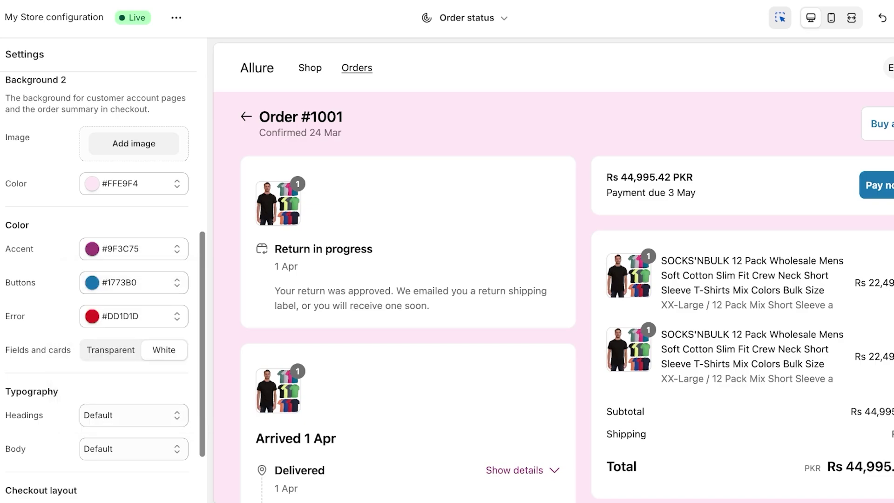
Copy the accent color's hex code and apply it to the buttons so they use #9F3C75
double_click(122, 249)
key(ctrl+c)
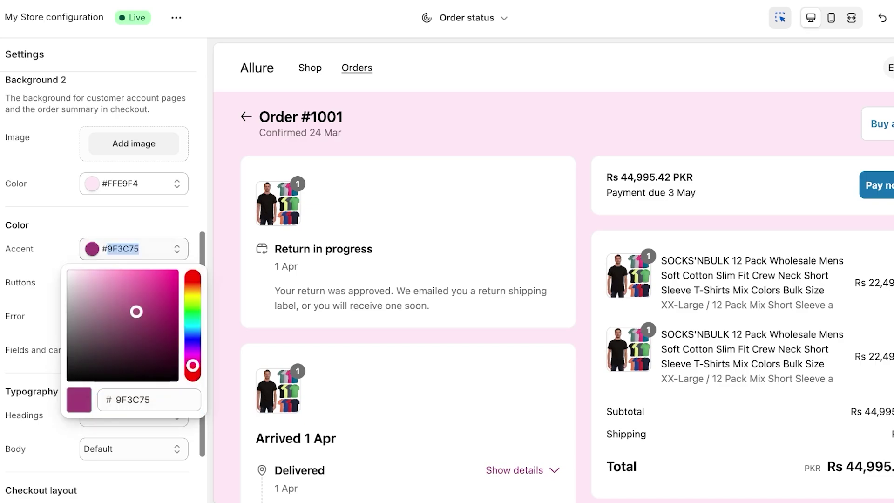
click(41, 285)
click(122, 282)
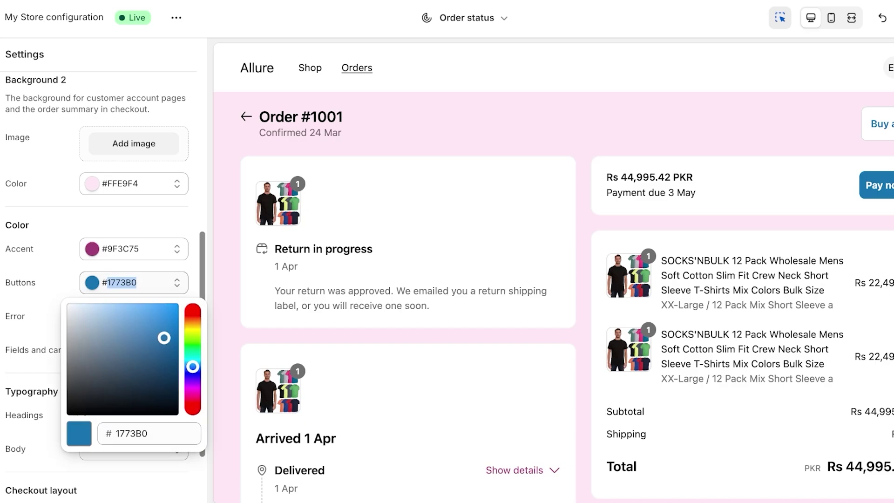
click(122, 282)
click(122, 283)
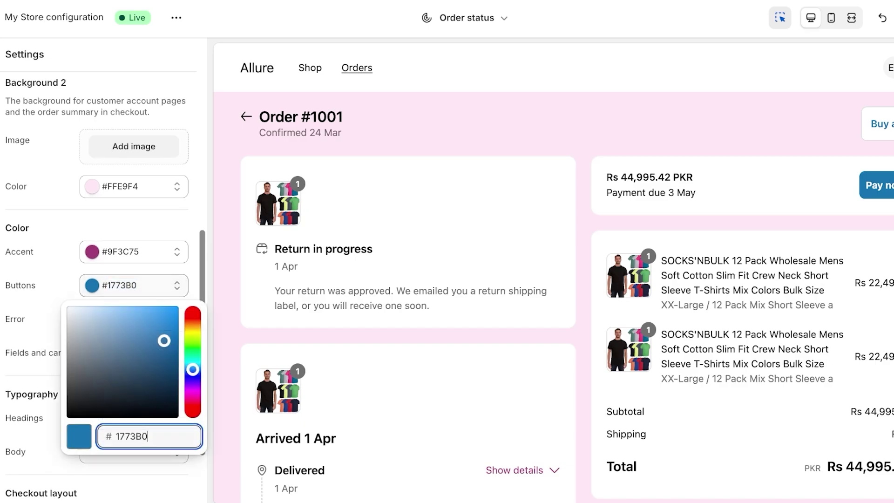
key(ctrl+a)
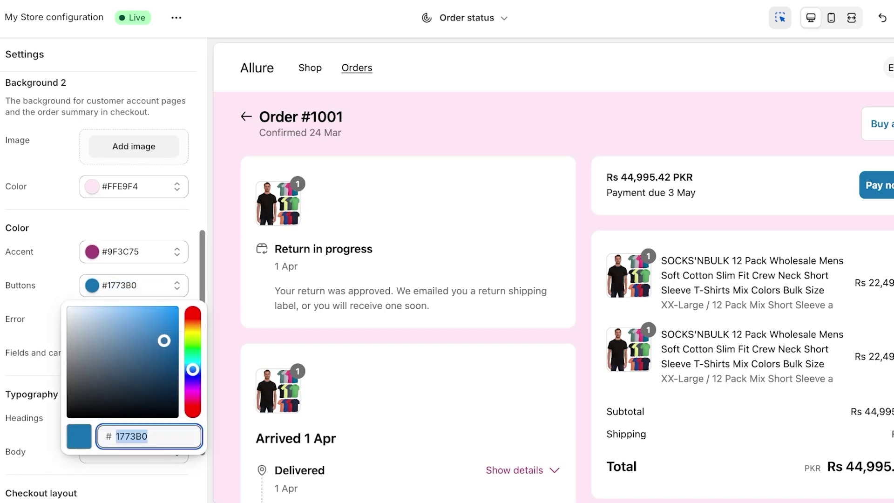
key(ctrl+v)
key(Return)
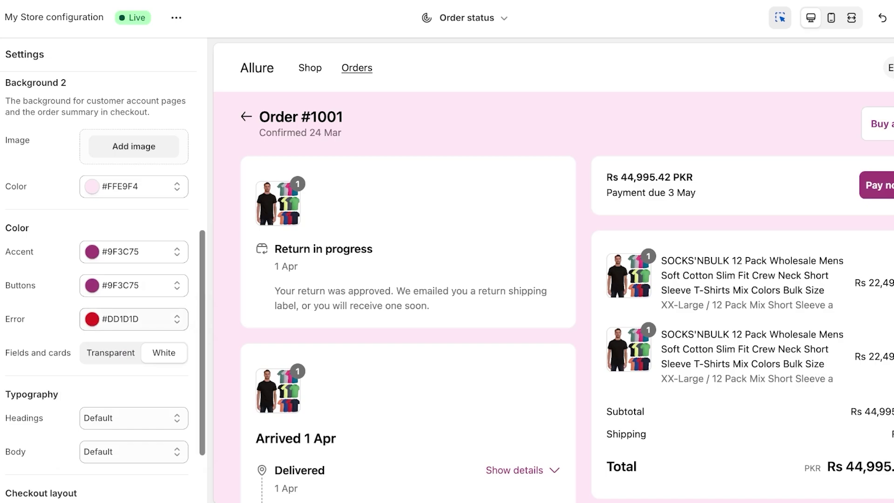
Try the Transparent style for fields and cards, compare it in the order status preview, and return to White
scroll(102, 289, down, 2)
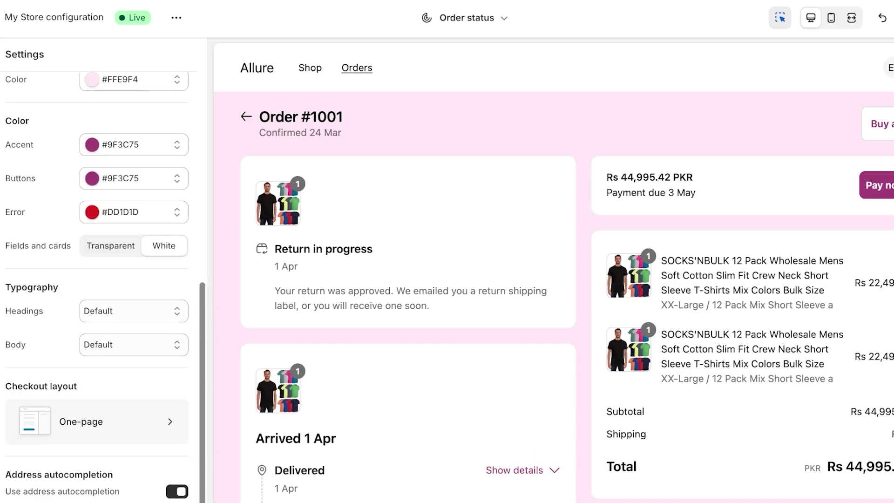
scroll(553, 273, down, 8)
scroll(553, 272, down, 5)
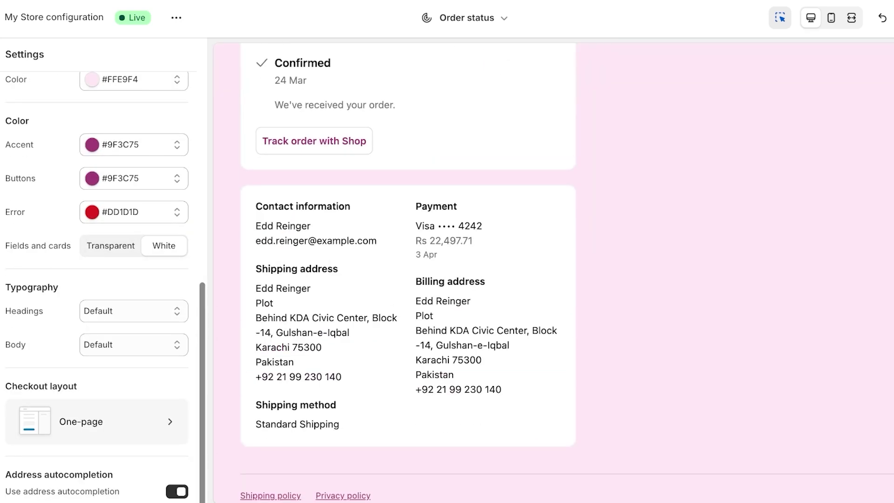
click(111, 245)
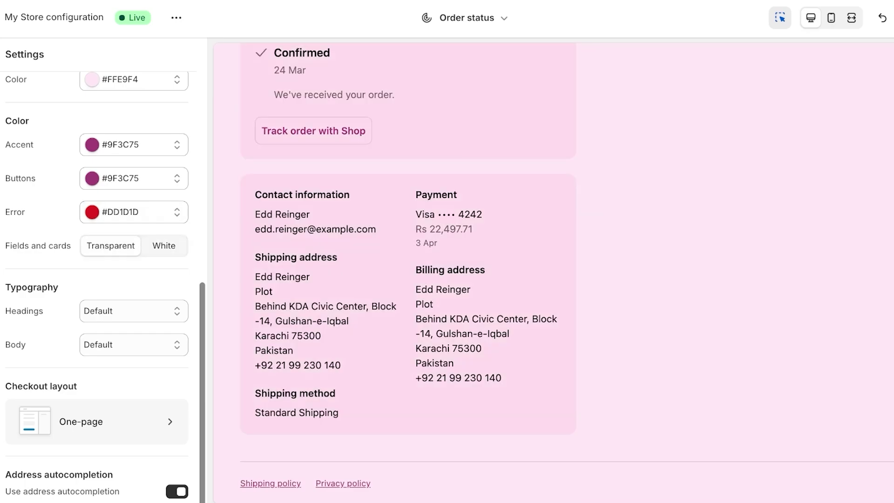
click(164, 246)
scroll(554, 272, up, 14)
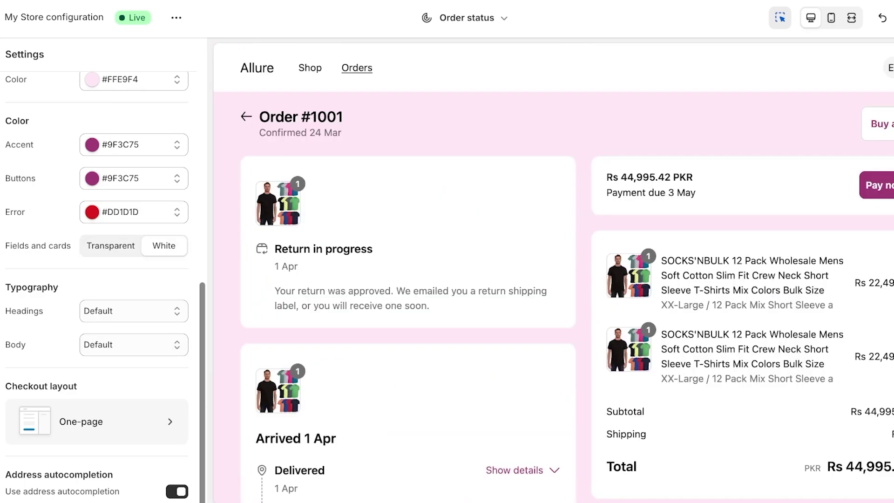
click(111, 246)
click(164, 246)
scroll(553, 273, down, 7)
scroll(553, 272, up, 7)
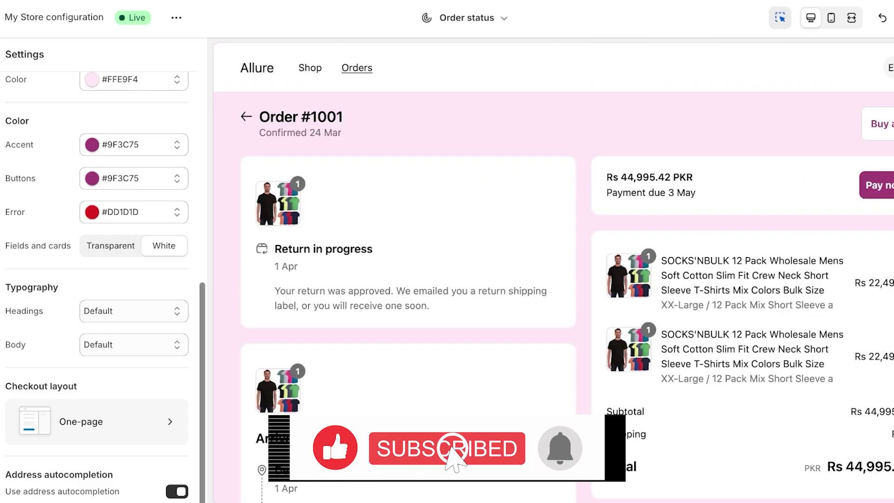
Check the available checkout layout options and look over the tracking section in the order status preview
click(96, 421)
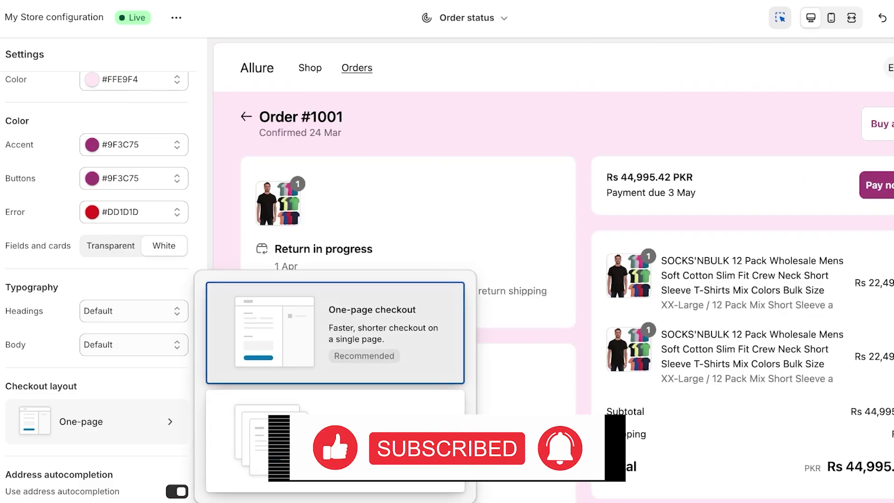
key(Escape)
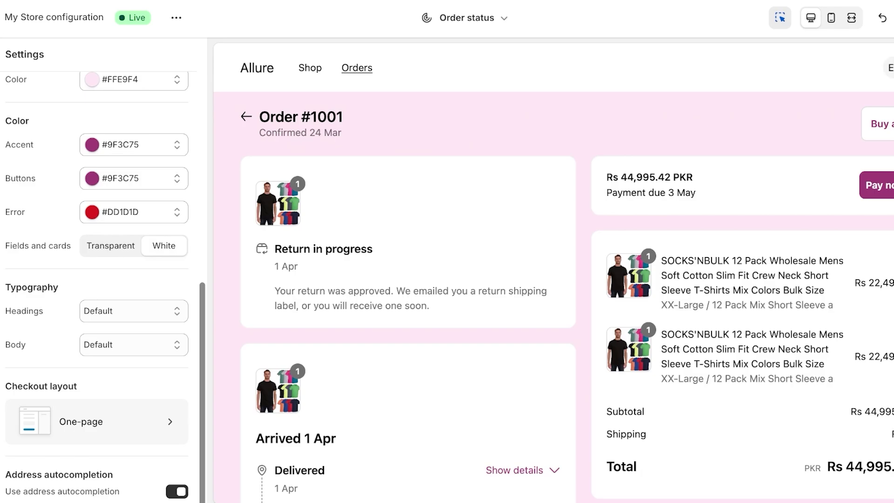
scroll(554, 271, down, 2)
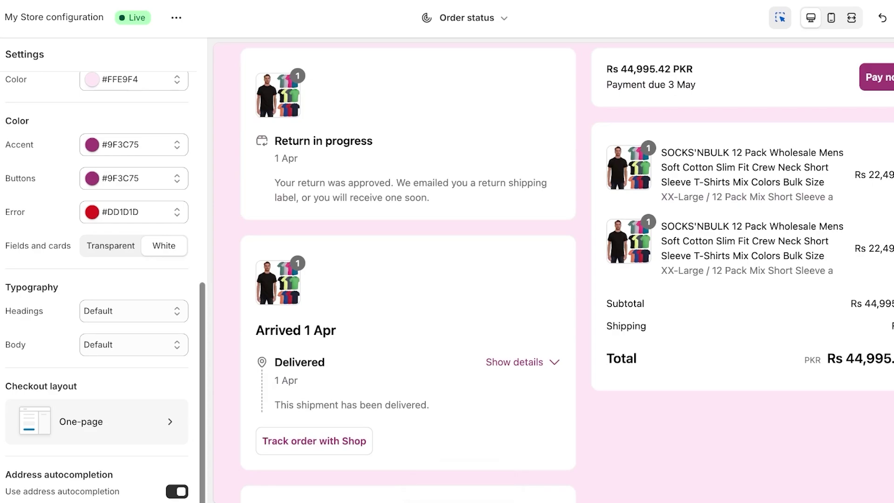
Leave the checkout editor and open the Shopify App Store from the store's apps and sales channels settings
click(4, 18)
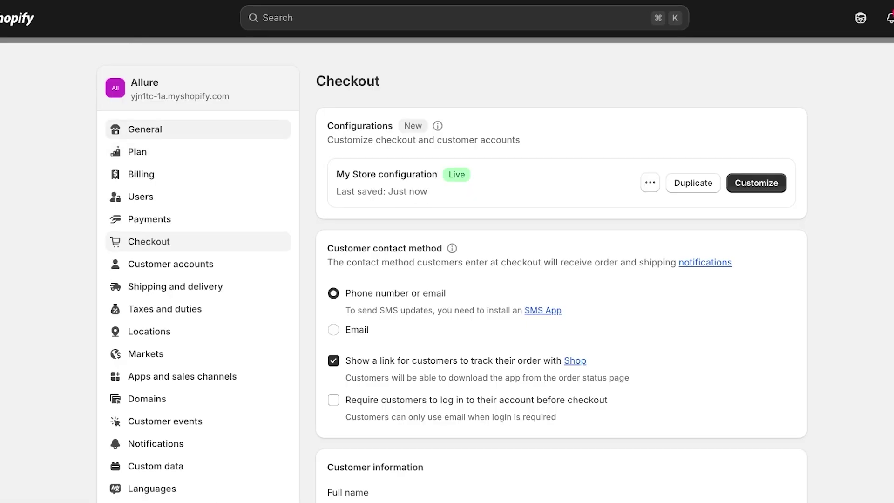
click(891, 56)
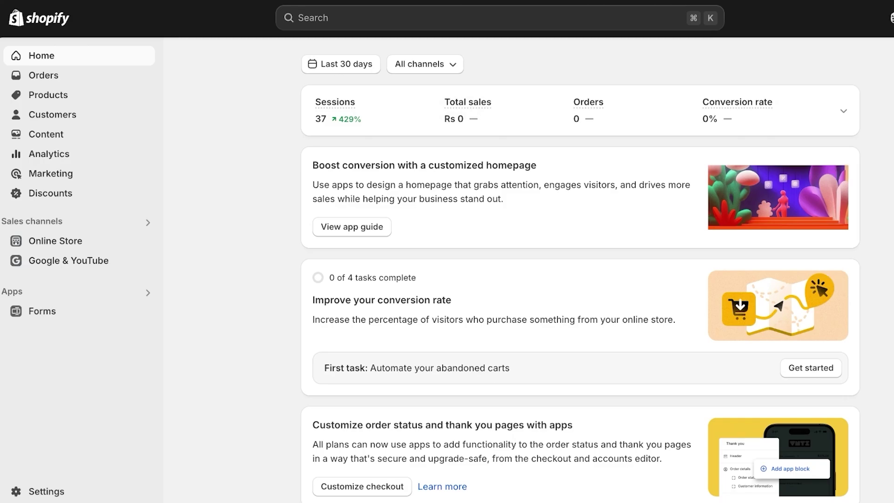
click(46, 491)
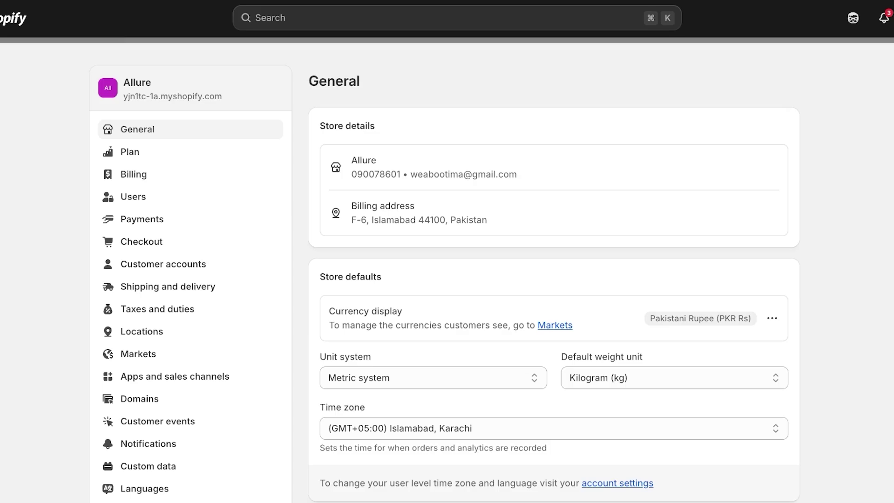
click(175, 376)
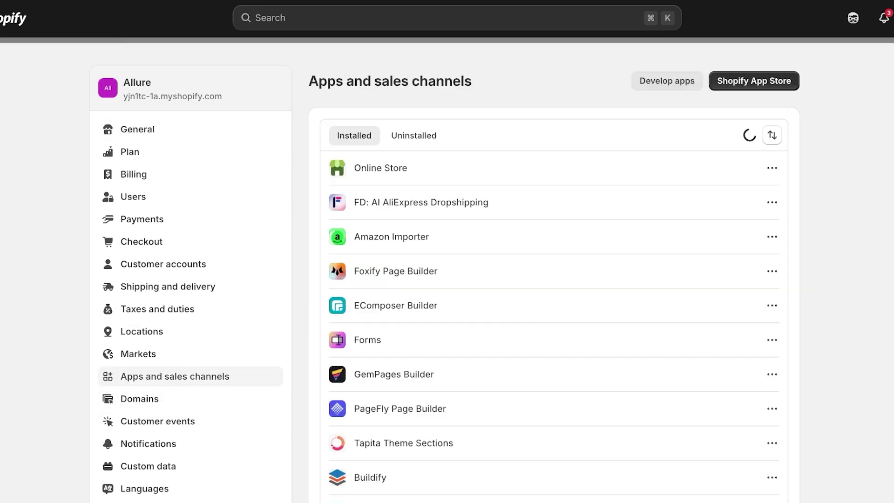
click(754, 81)
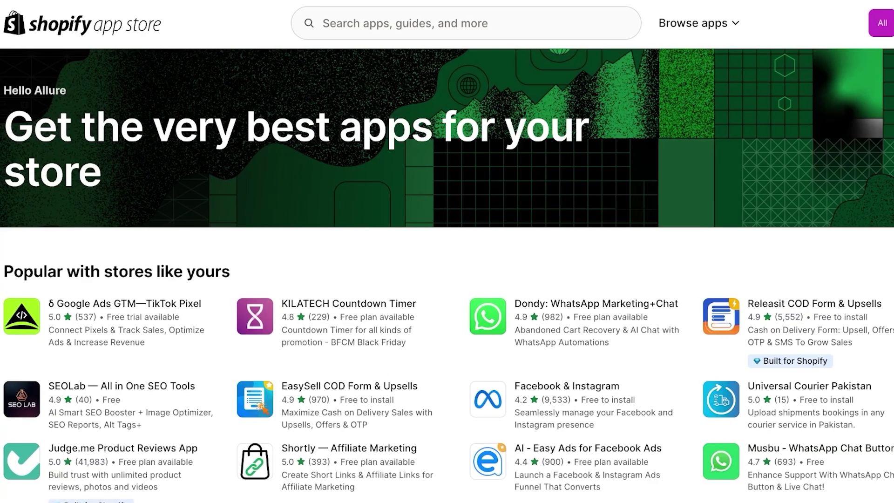
Search the Shopify App Store for "order tracking"
click(456, 23)
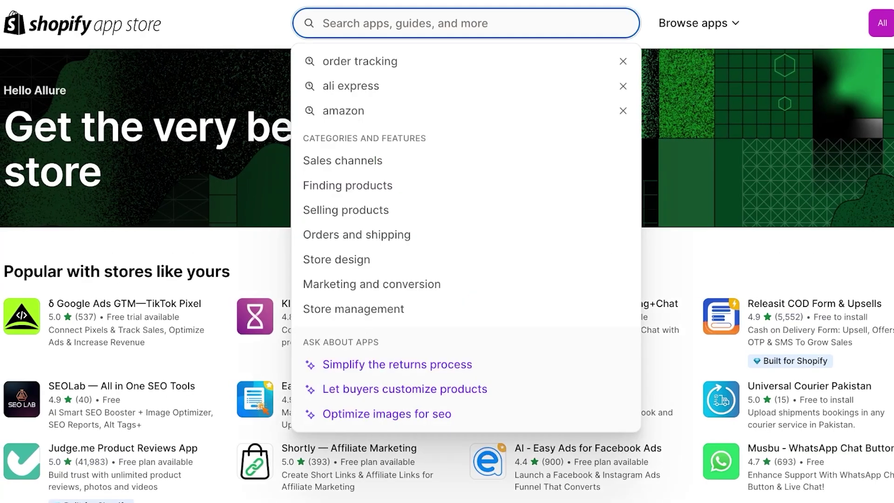
text(order)
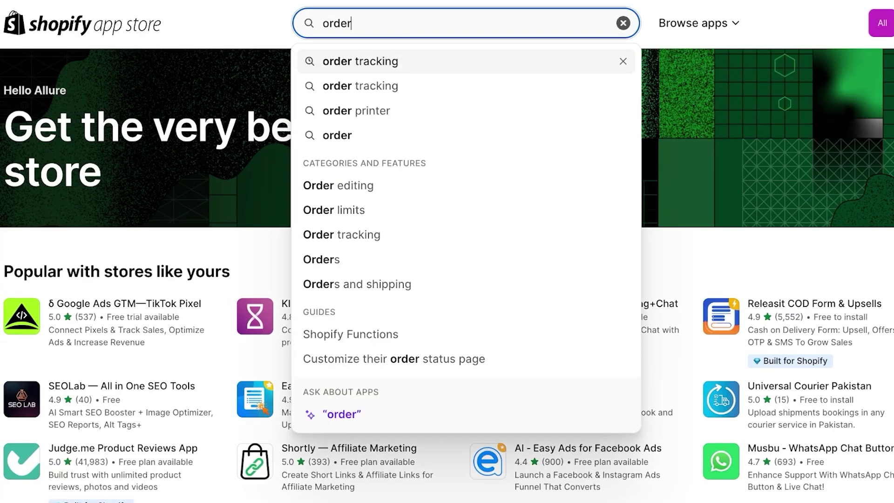
key(Return)
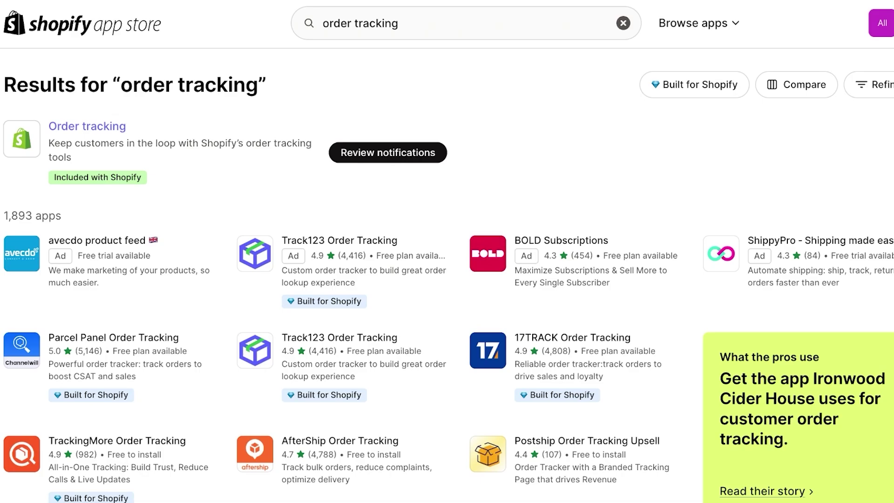
Examine the Parcel Panel Order Tracking listing's description, features and pricing plans, and return to the search results
scroll(447, 275, down, 4)
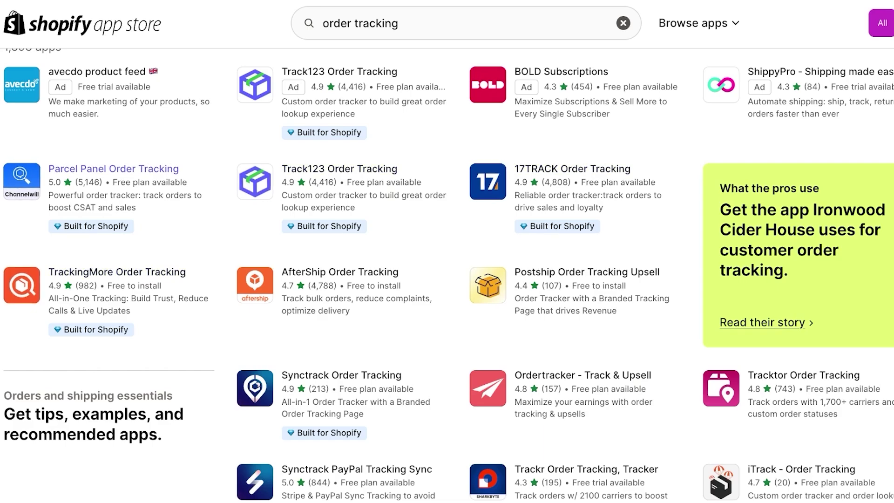
click(114, 169)
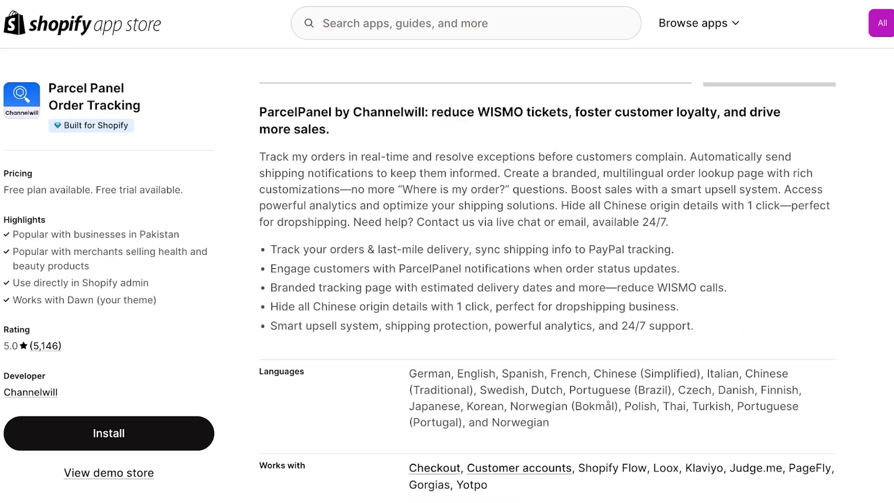
scroll(447, 275, up, 2)
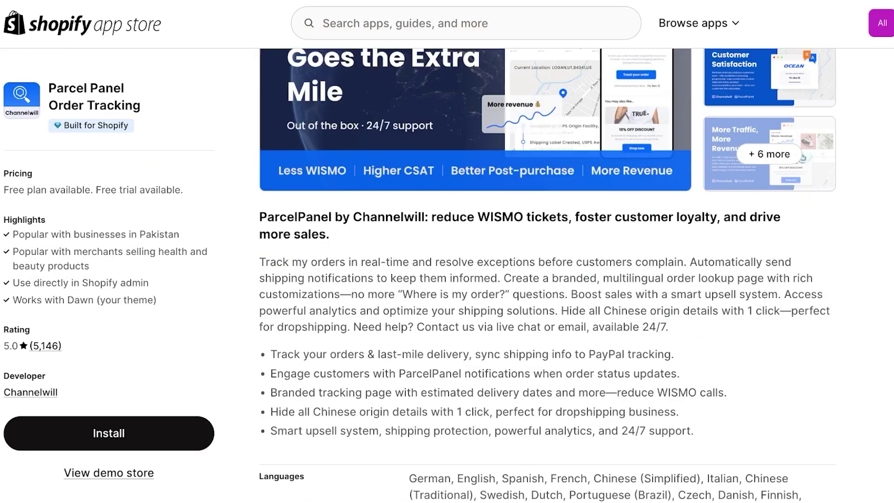
scroll(447, 275, down, 15)
scroll(447, 275, up, 3)
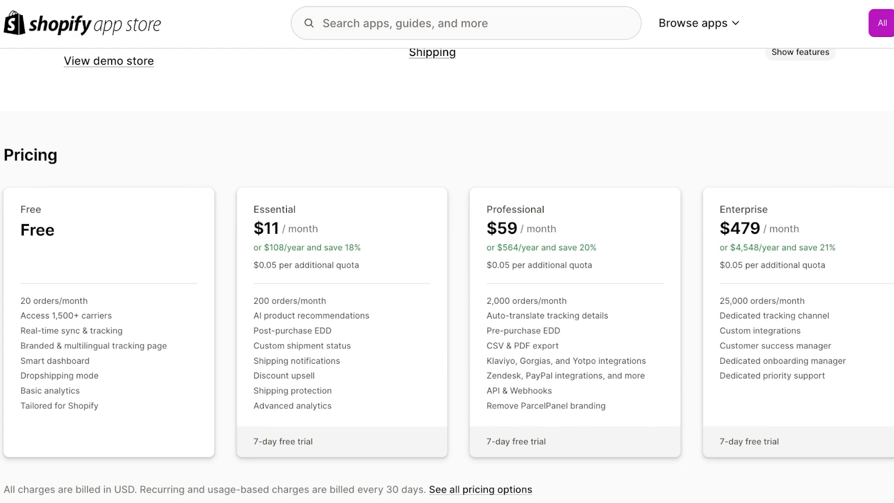
key(alt+Left)
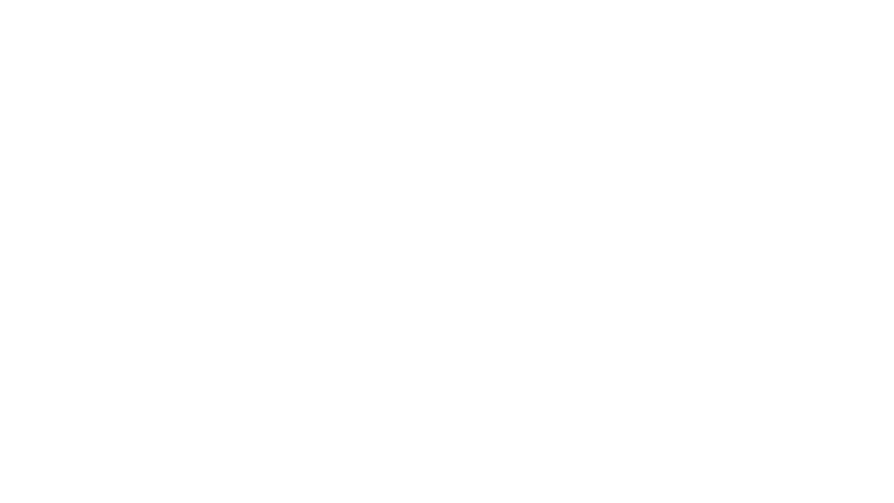
Examine the 17TRACK Order Tracking listing's reviews, support details and pricing plans, and return to the search results
scroll(447, 251, down, 8)
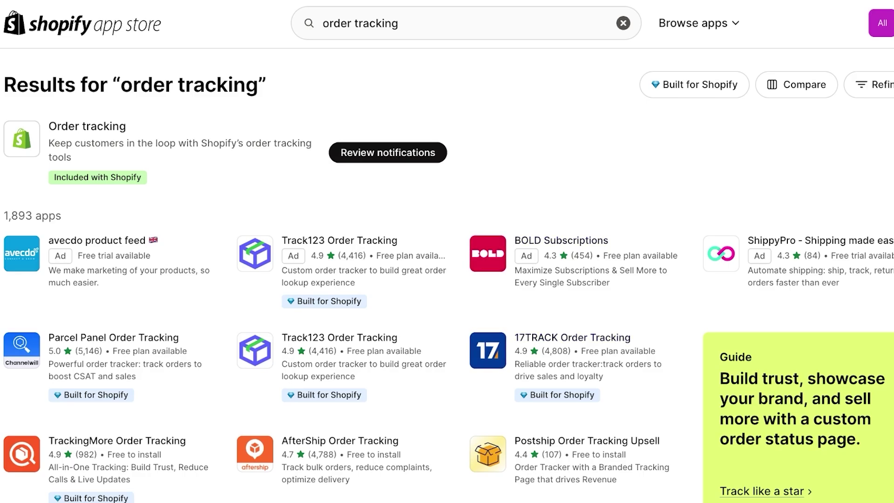
right_click(572, 338)
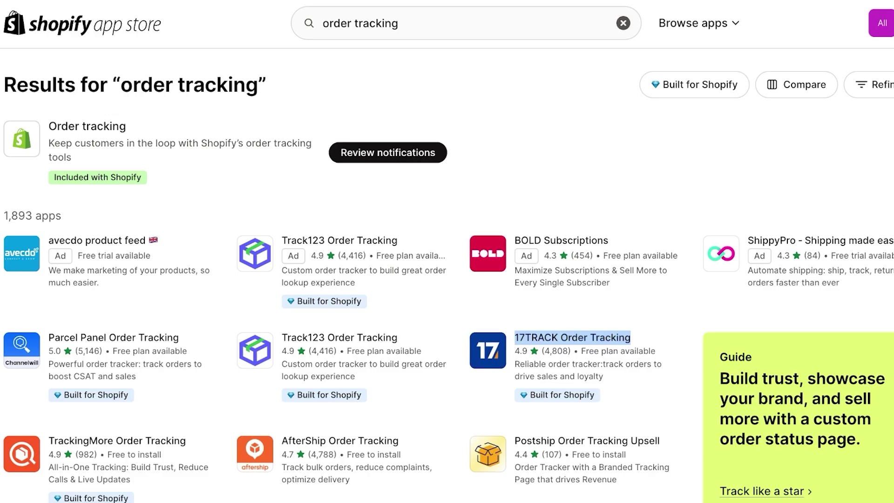
key(ctrl+Tab)
scroll(447, 280, down, 20)
scroll(447, 279, down, 12)
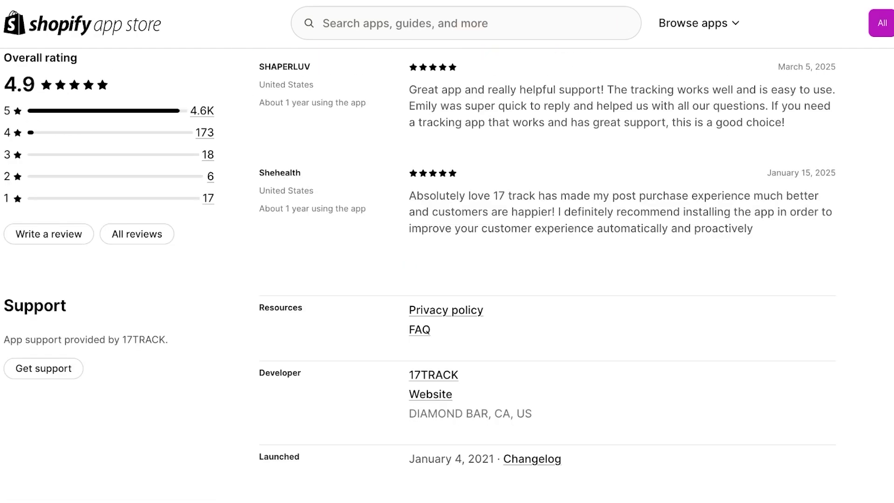
scroll(447, 280, up, 19)
scroll(447, 279, down, 8)
scroll(447, 280, up, 3)
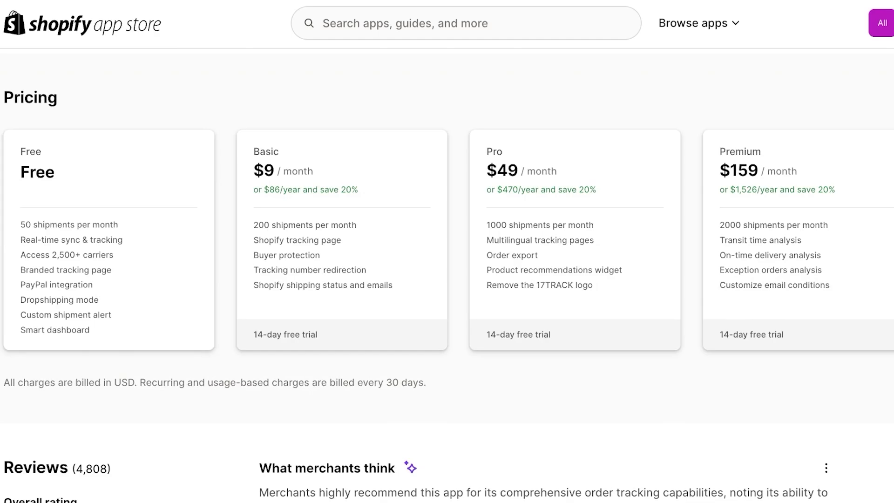
key(ctrl+shift+Tab)
key(ctrl+shift+Tab)
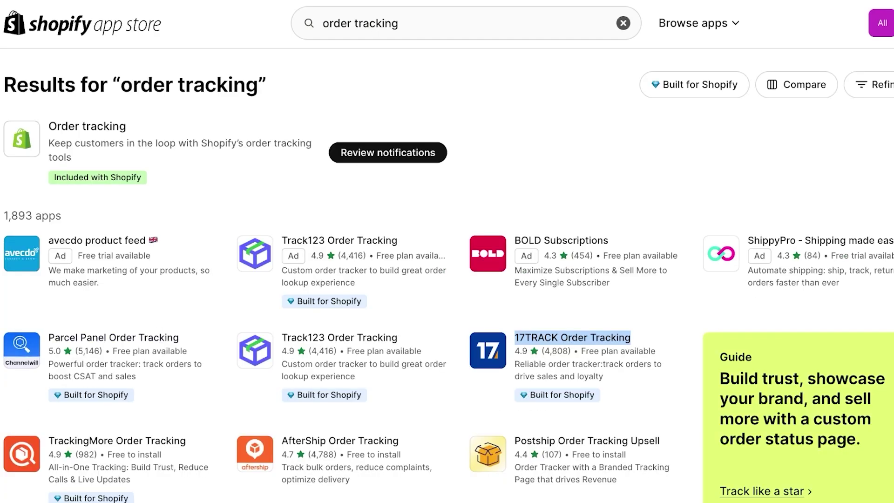
Examine the TrackingMore Order Tracking listing's pricing, features and reviews, and compare them with Track123's pricing plans
click(117, 441)
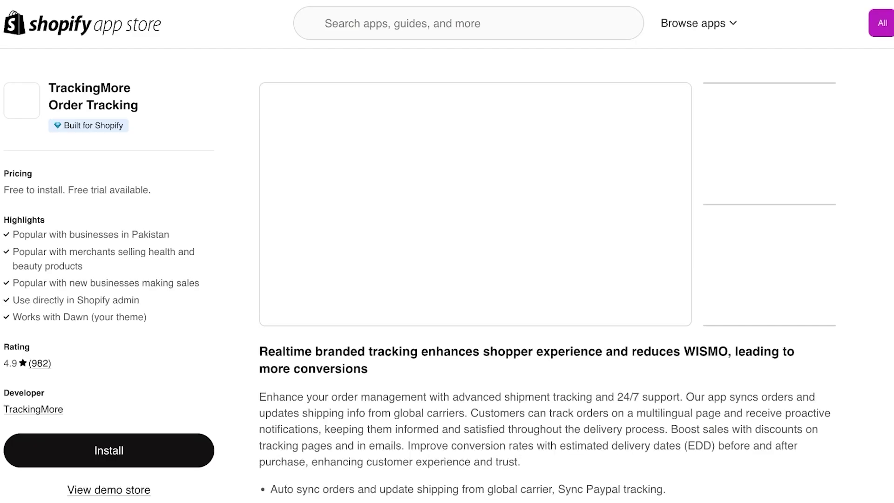
scroll(447, 280, down, 4)
scroll(447, 279, down, 15)
scroll(447, 279, up, 6)
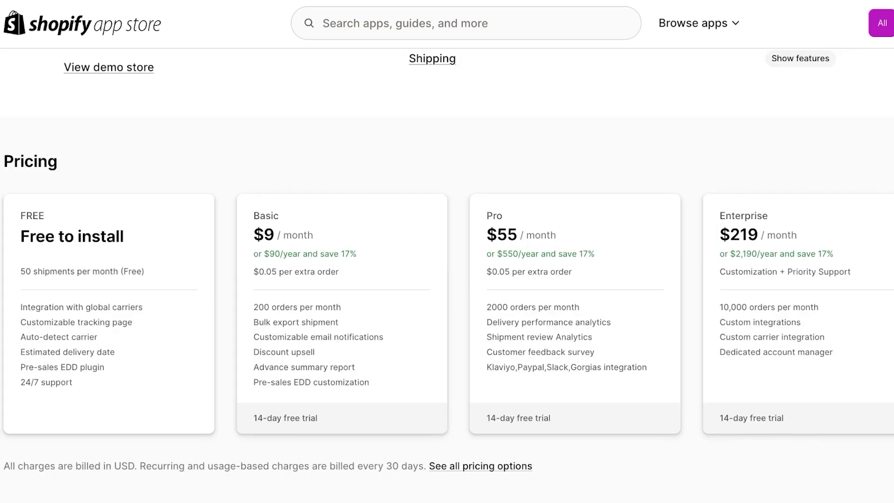
drag(21, 271, 132, 271)
scroll(447, 279, up, 10)
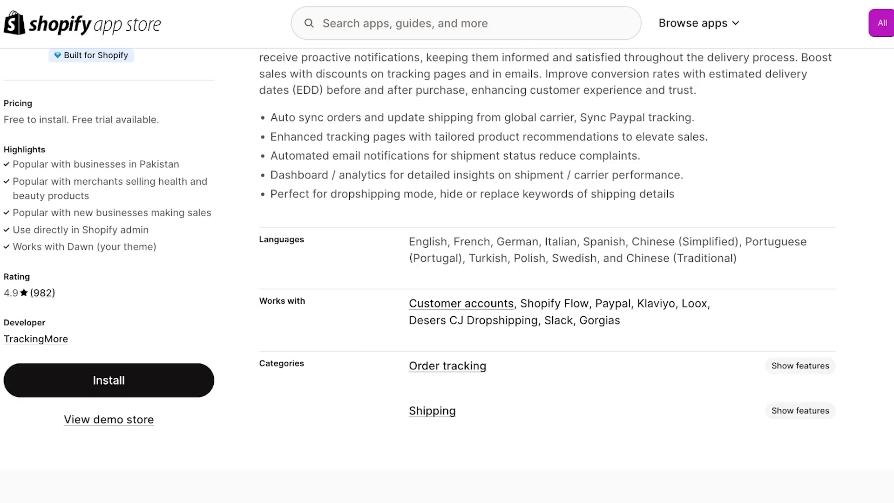
scroll(447, 279, down, 20)
scroll(447, 279, down, 10)
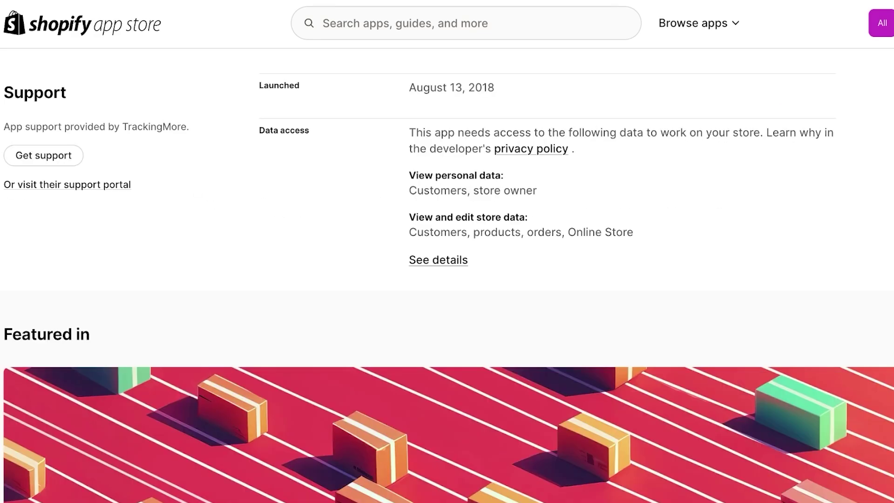
scroll(447, 279, up, 15)
scroll(447, 280, down, 5)
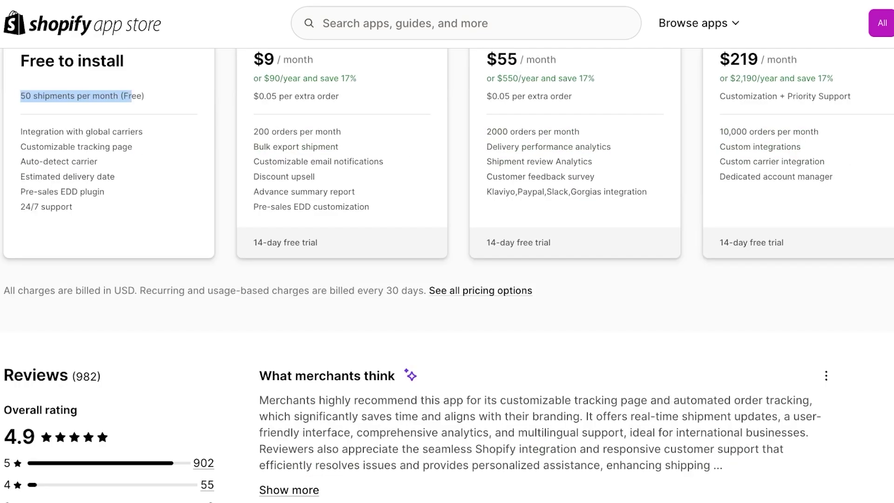
scroll(447, 279, up, 4)
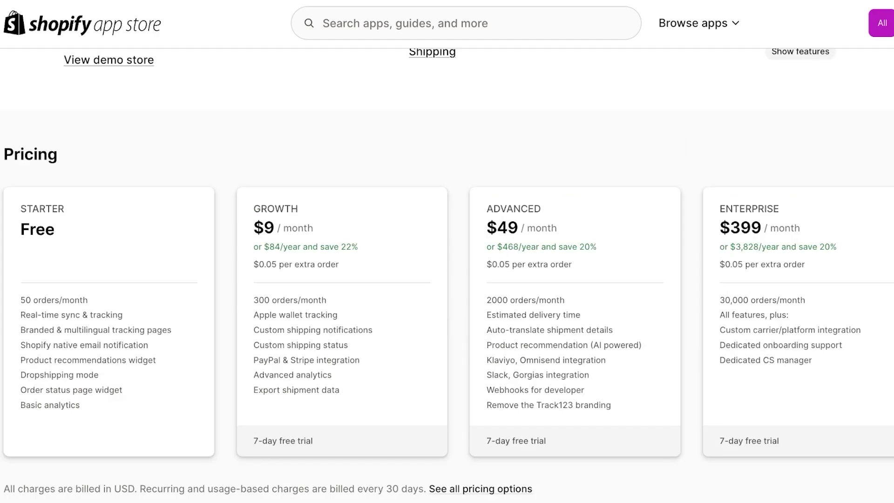
scroll(447, 280, up, 10)
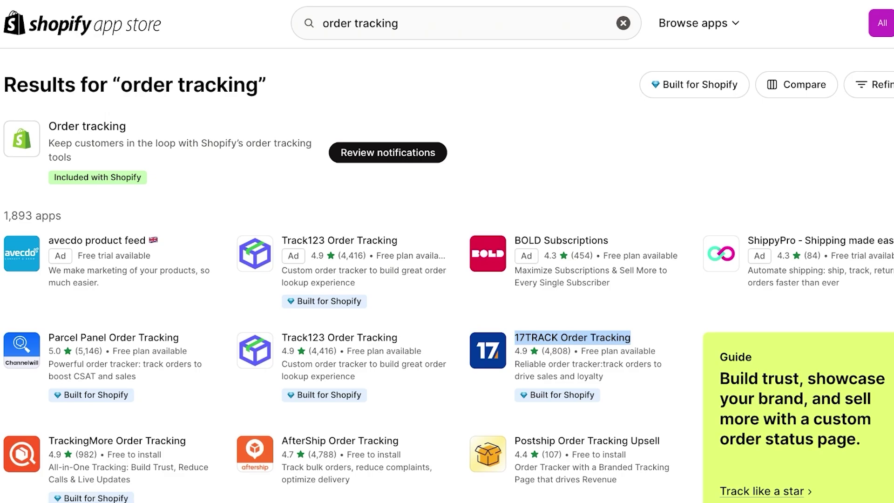
Install the Parcel Panel Order Tracking app on the store from its listing
scroll(447, 275, down, 1)
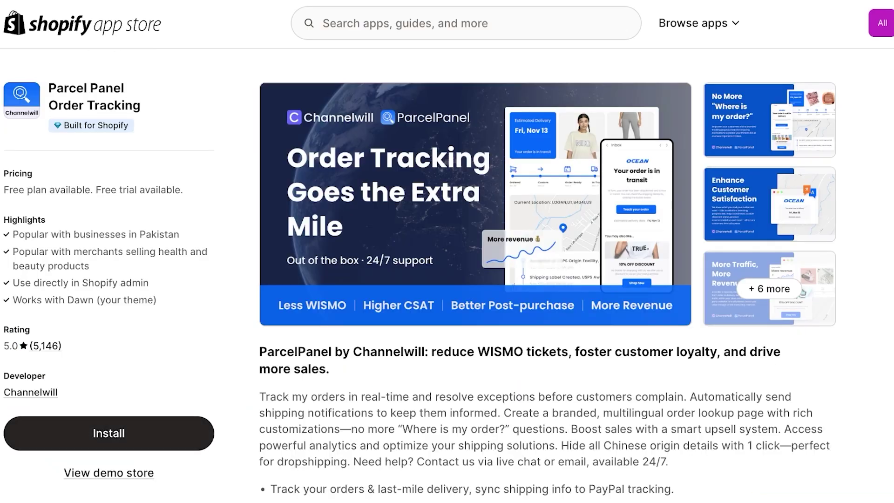
click(109, 433)
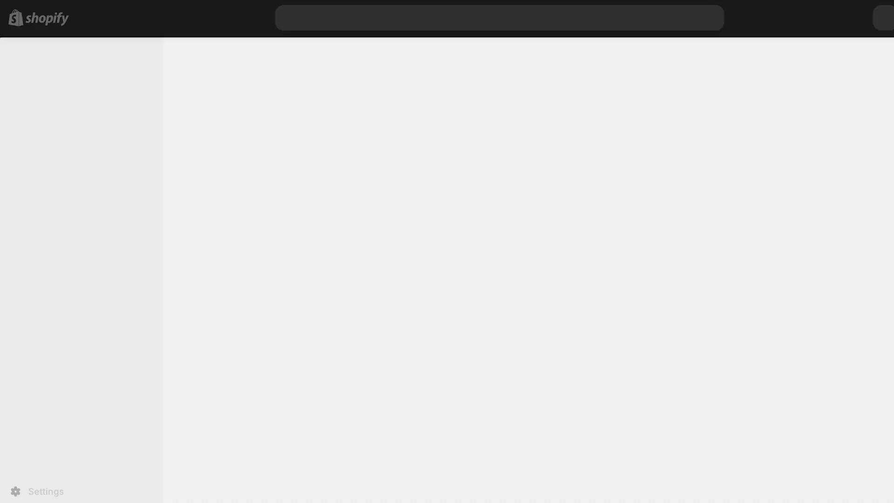
click(764, 327)
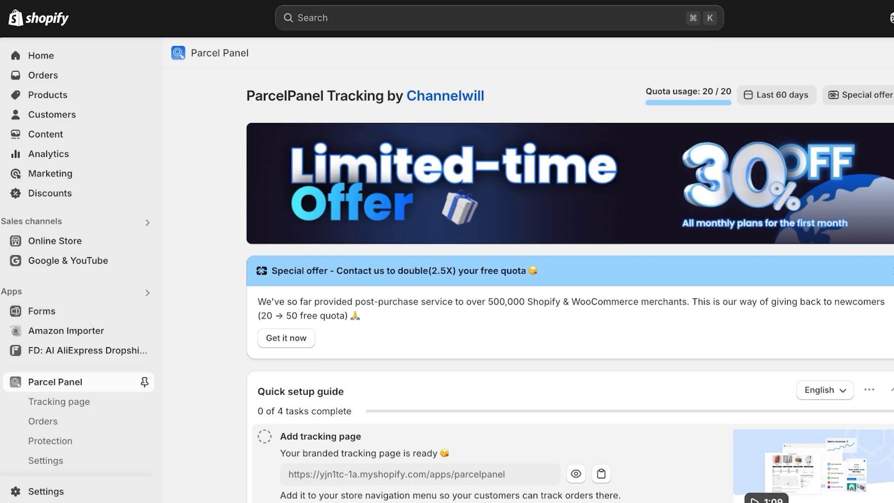
Pin Parcel Panel to the apps in the store admin's navigation
scroll(568, 284, down, 2)
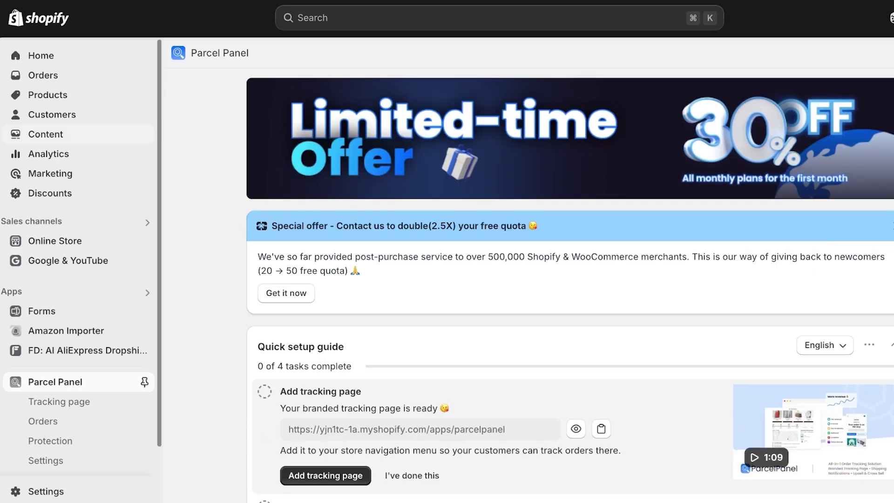
scroll(93, 368, down, 2)
click(145, 314)
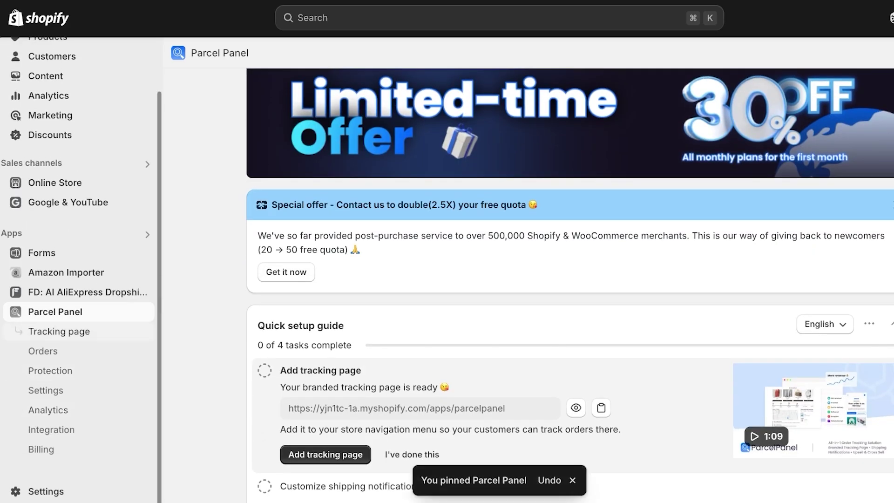
Start adding the tracking page from Parcel Panel's setup guide and create a new item in the store's Main menu
scroll(570, 285, down, 2)
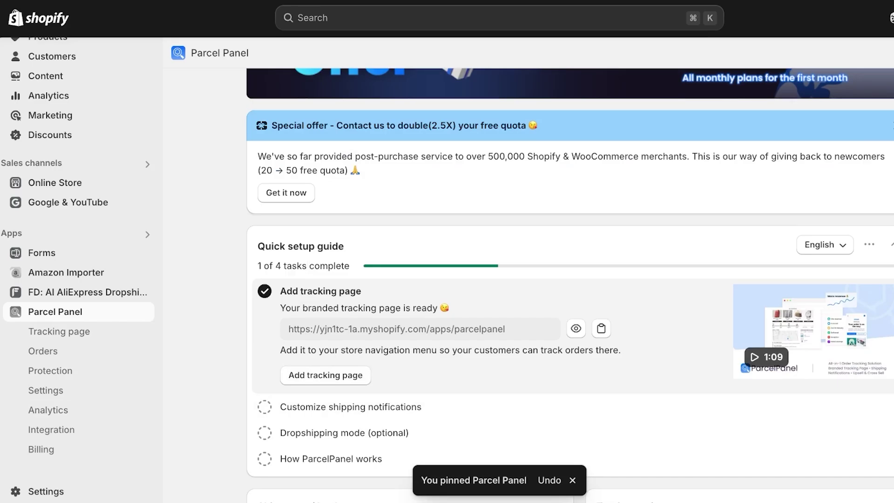
click(326, 375)
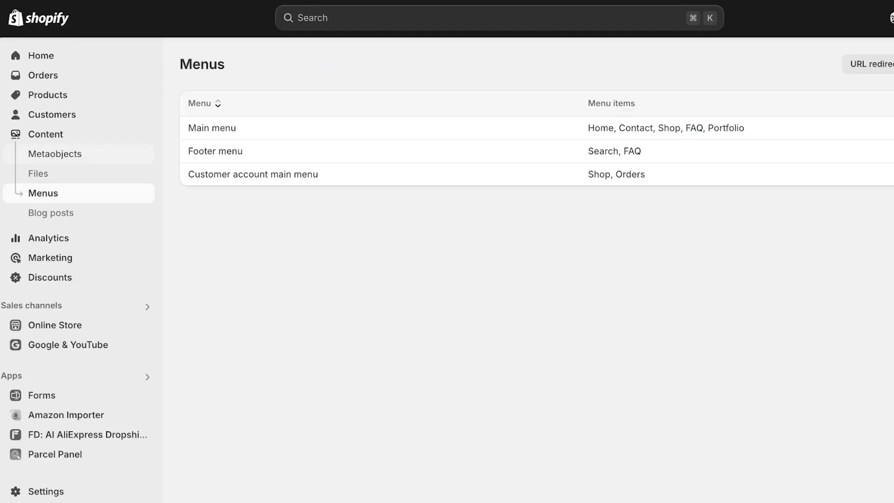
click(212, 128)
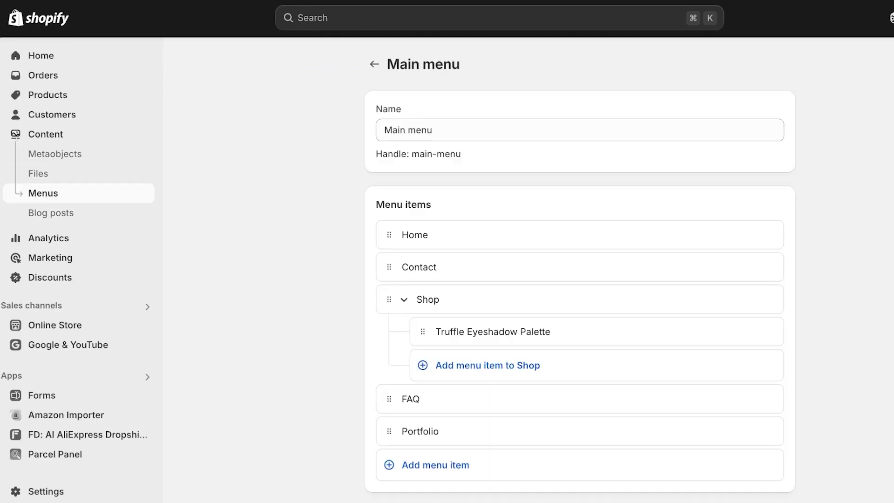
scroll(475, 368, down, 1)
click(330, 434)
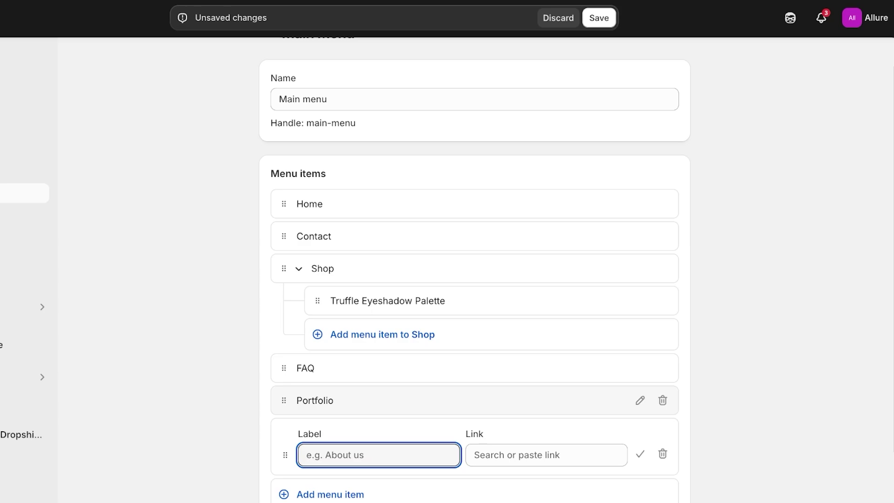
Link the new menu item to the customer accounts Orders page, with Orders as its label
click(545, 452)
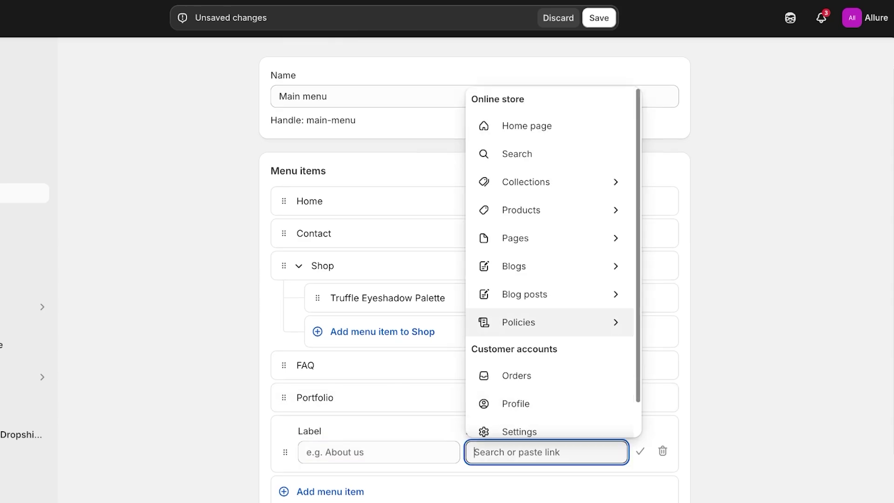
scroll(550, 339, down, 1)
click(514, 423)
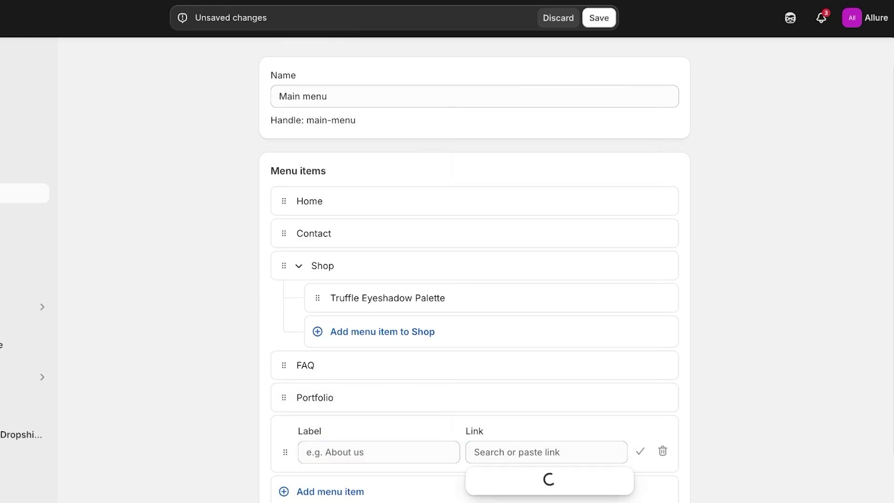
click(501, 396)
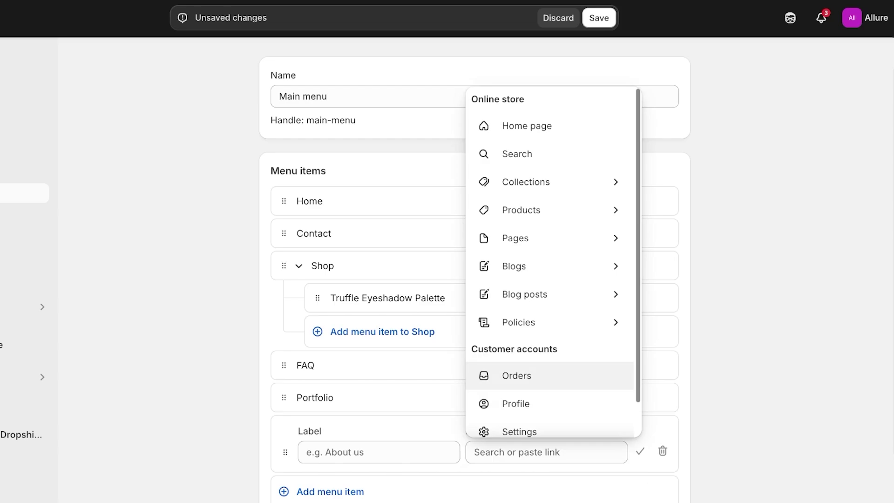
click(517, 375)
click(336, 453)
Change the Orders menu item's link to the customer accounts Profile page and save the Main menu
click(517, 452)
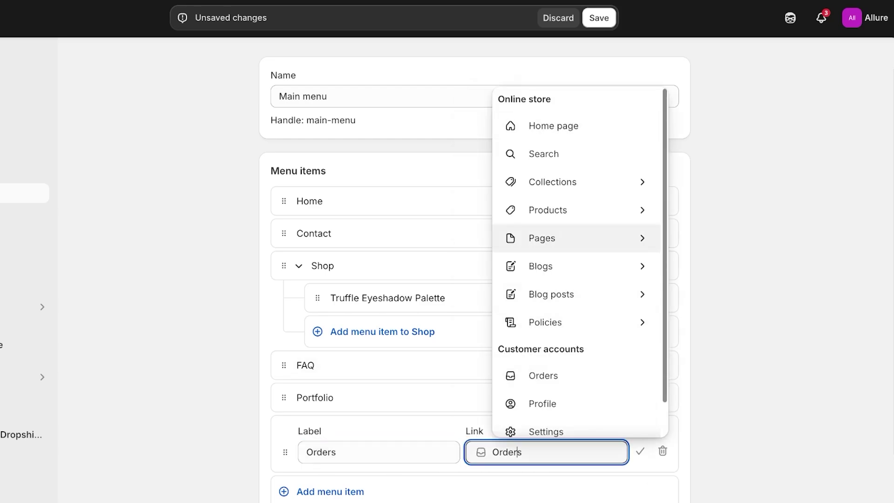
scroll(546, 387, down, 2)
click(543, 367)
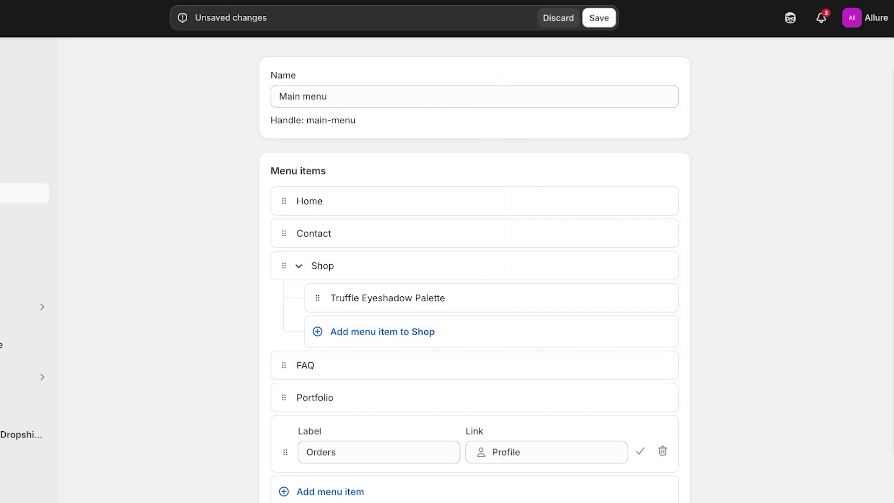
click(336, 453)
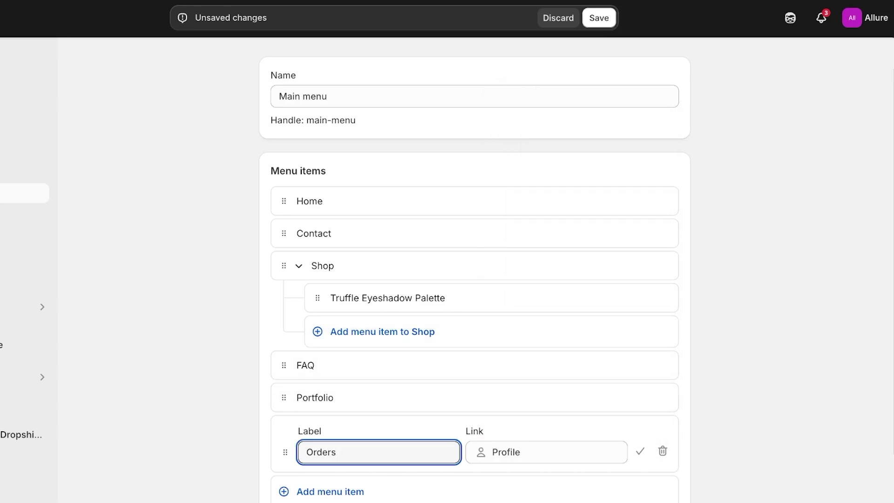
click(598, 18)
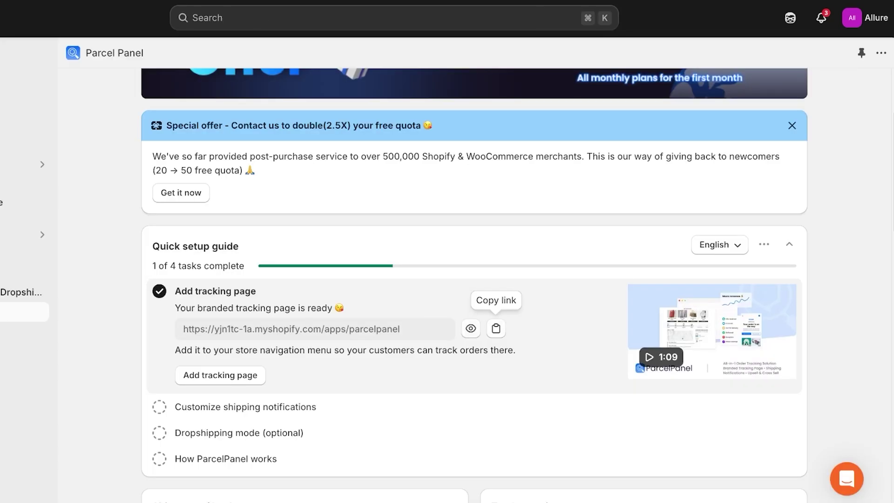
Copy the link of Parcel Panel's branded tracking page from the setup guide and open the page for viewing
click(496, 328)
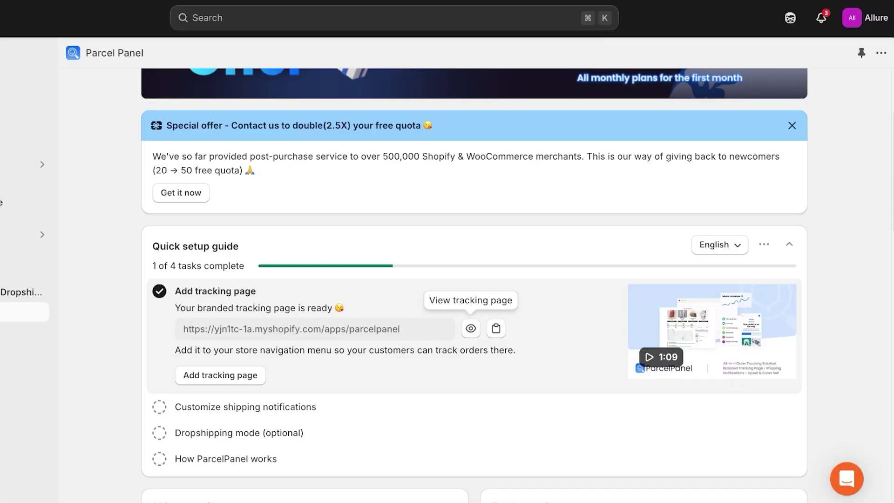
click(470, 328)
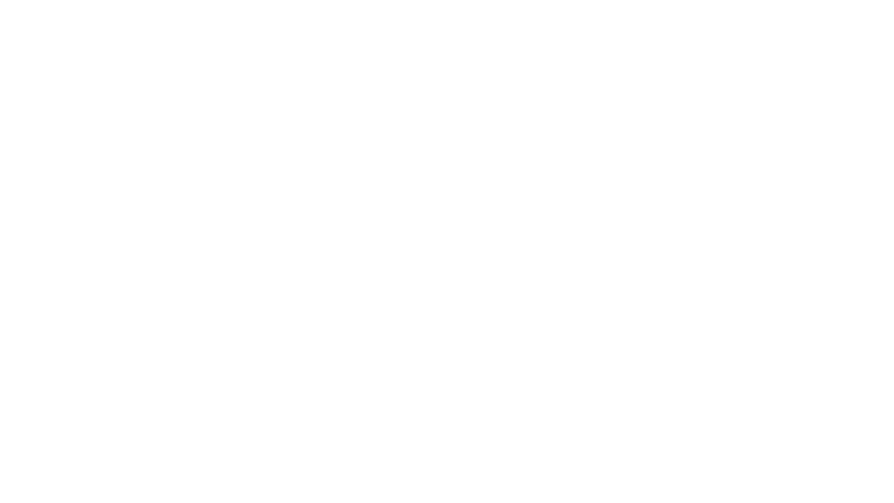